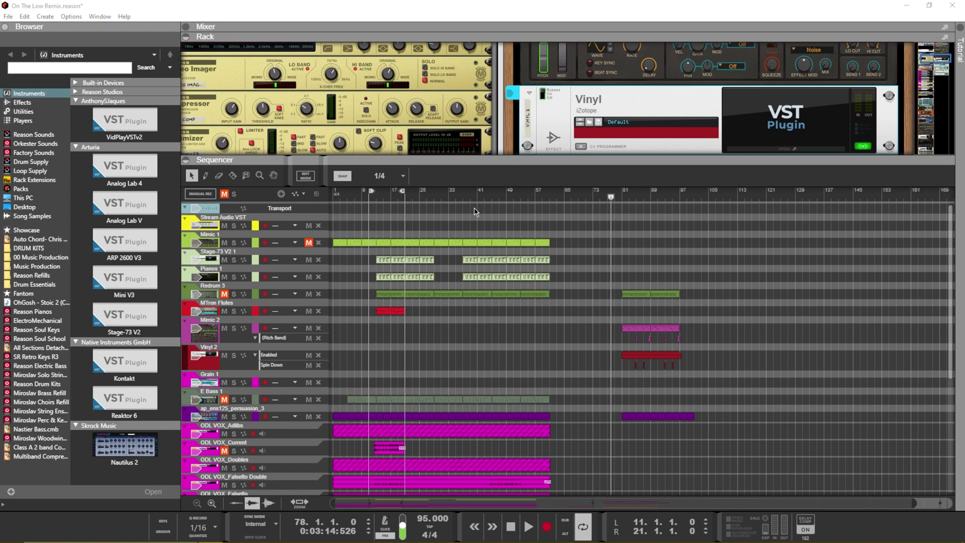
# Step: Set the sequencer snap value to Bar and play the arrangement from bar 81
pyautogui.click(625, 196)
pyautogui.moveTo(624, 195); pyautogui.dragTo(621, 197)
pyautogui.click(395, 176)
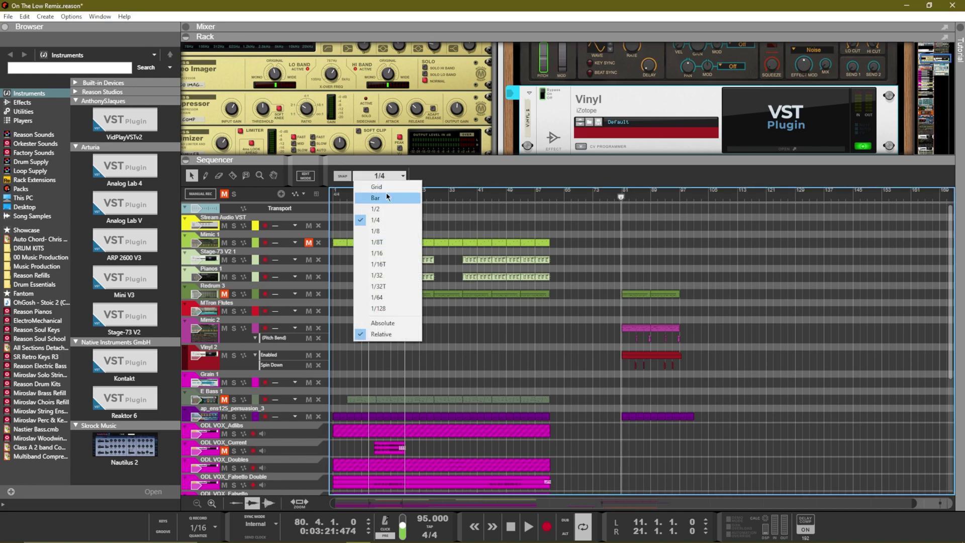
pyautogui.click(387, 183)
pyautogui.moveTo(621, 198); pyautogui.dragTo(622, 198)
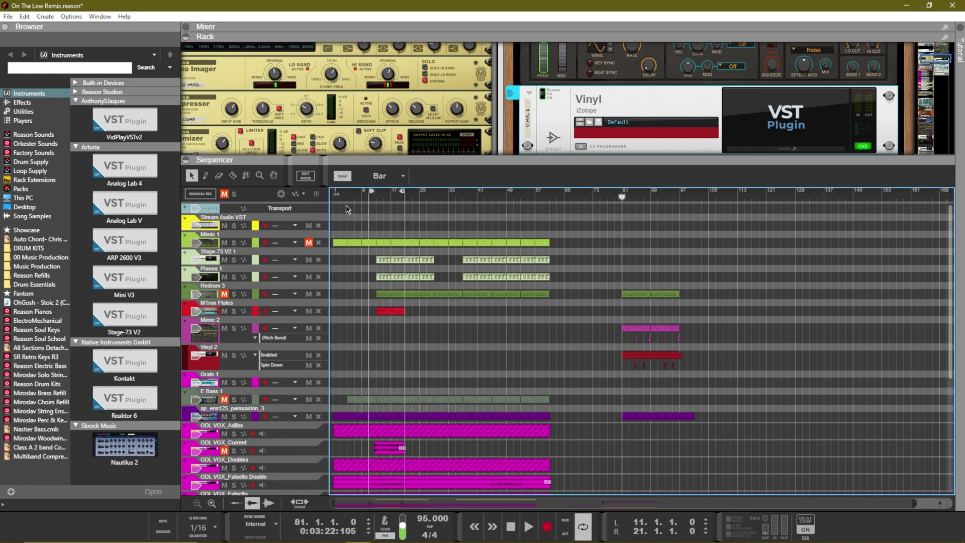
pyautogui.press('space')
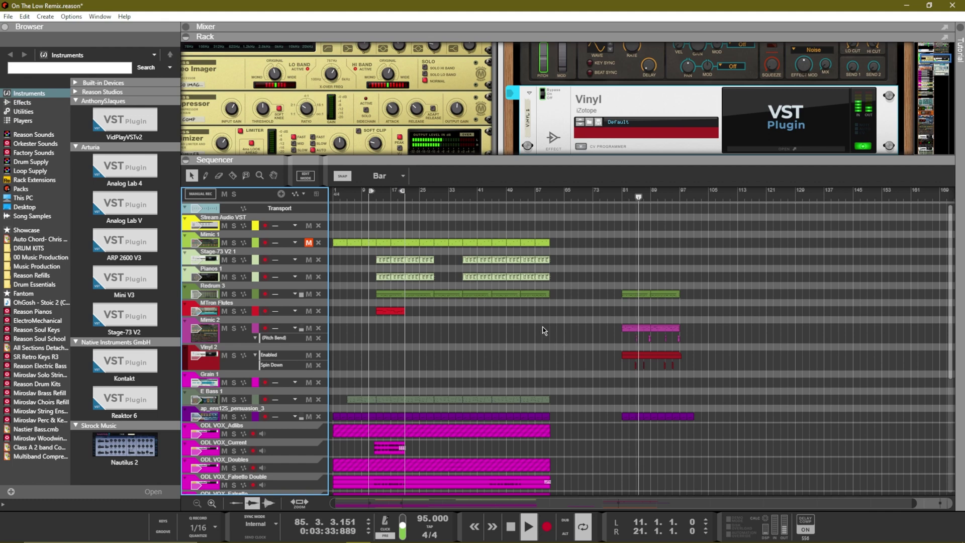
pyautogui.press('space')
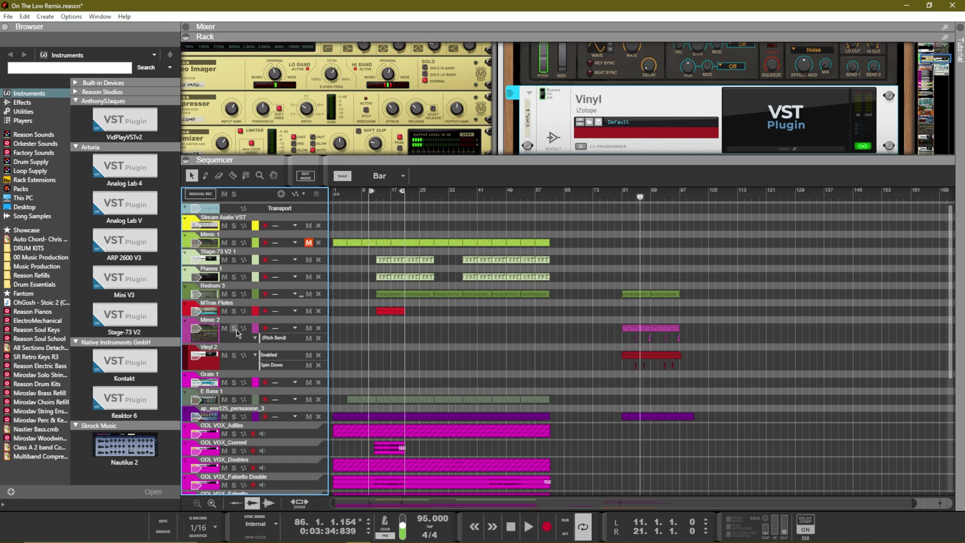
# Step: Solo the Mimic 2 track and play it from bar 81
pyautogui.click(233, 328)
pyautogui.moveTo(639, 198); pyautogui.dragTo(620, 201)
pyautogui.press('space')
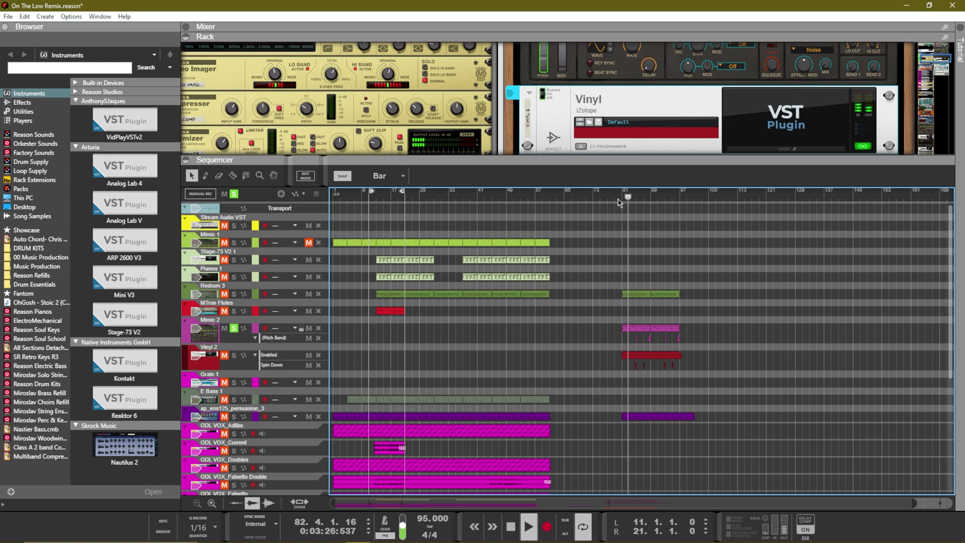
pyautogui.press('space')
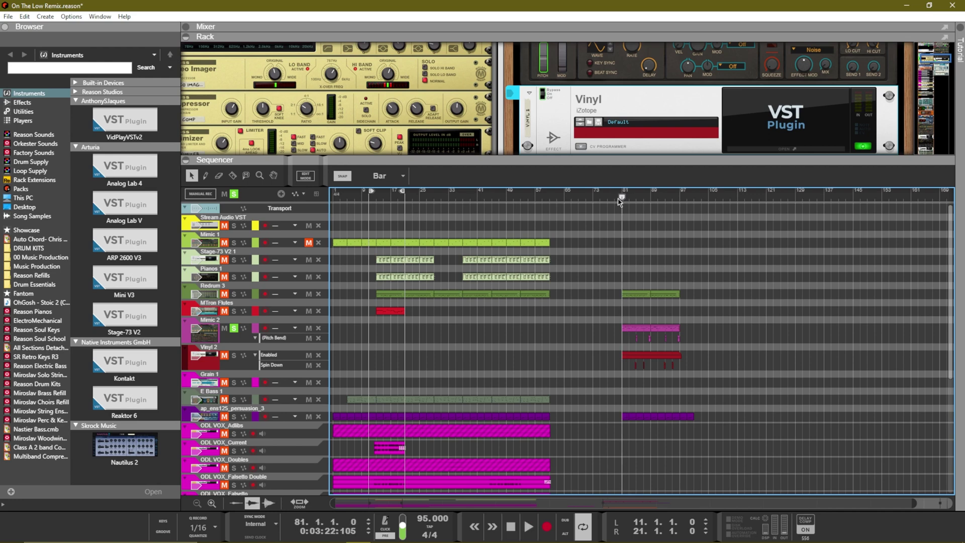
# Step: Return the song position to the left locator at bar 11 and clear all track solos
pyautogui.press('Home')
pyautogui.press('l')
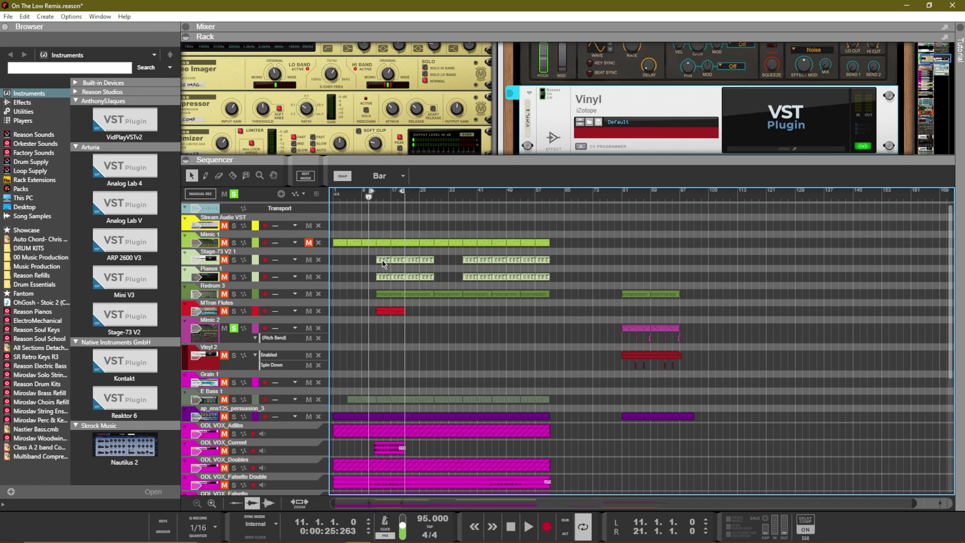
pyautogui.scroll(-5, 377, 295)
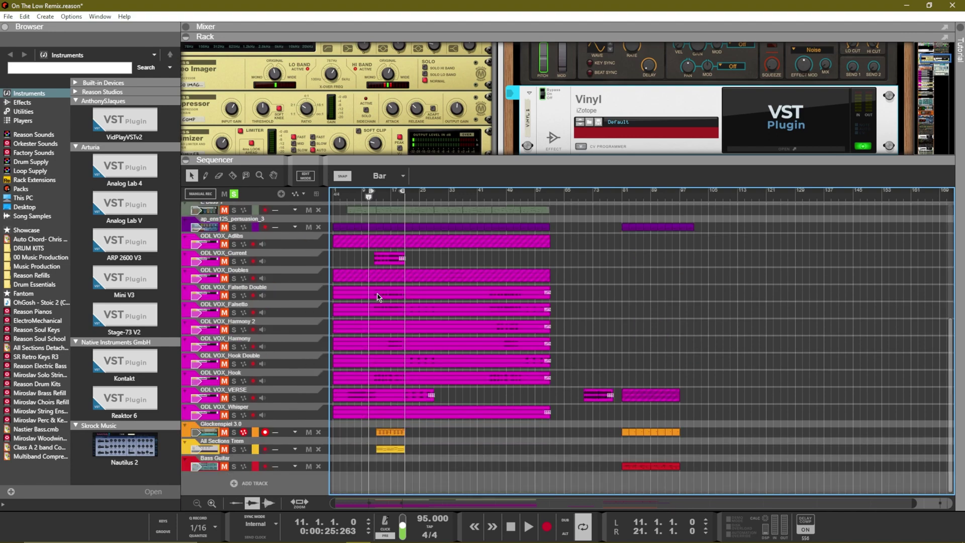
pyautogui.scroll(5, 375, 300)
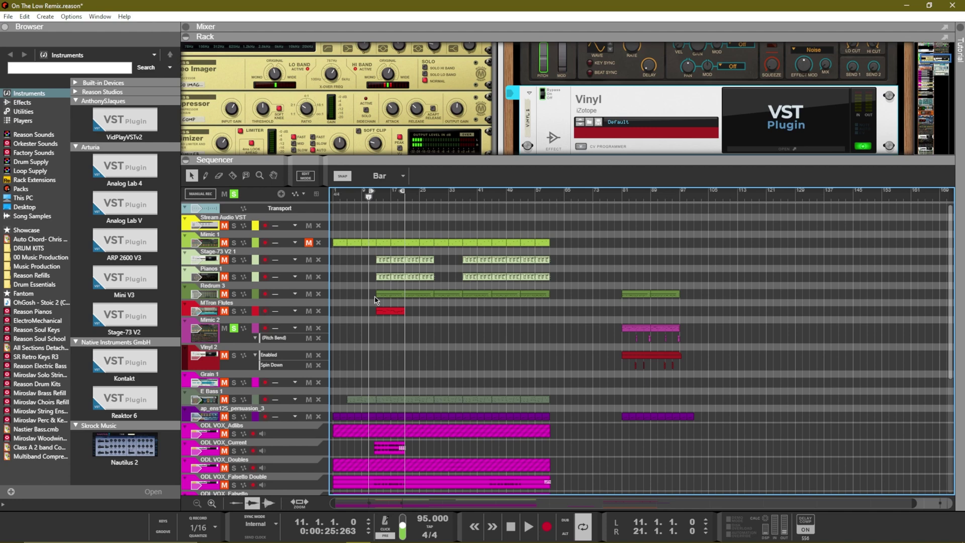
pyautogui.click(233, 193)
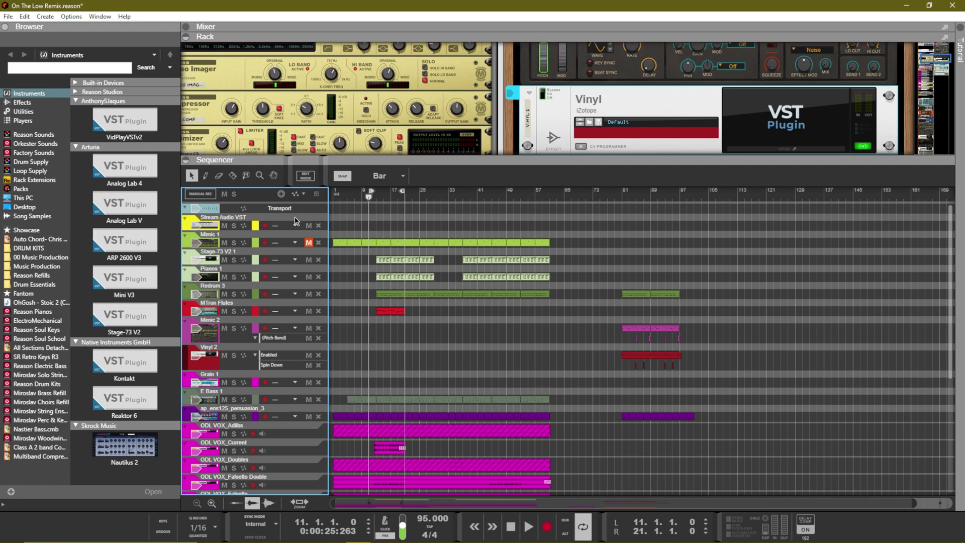
# Step: Mute the Redrum 3, E Bass 1 and ODL VOX_Current tracks, play the loop, and return the song position to bar 11
pyautogui.click(308, 243)
pyautogui.scroll(-5, 368, 216)
pyautogui.press('space')
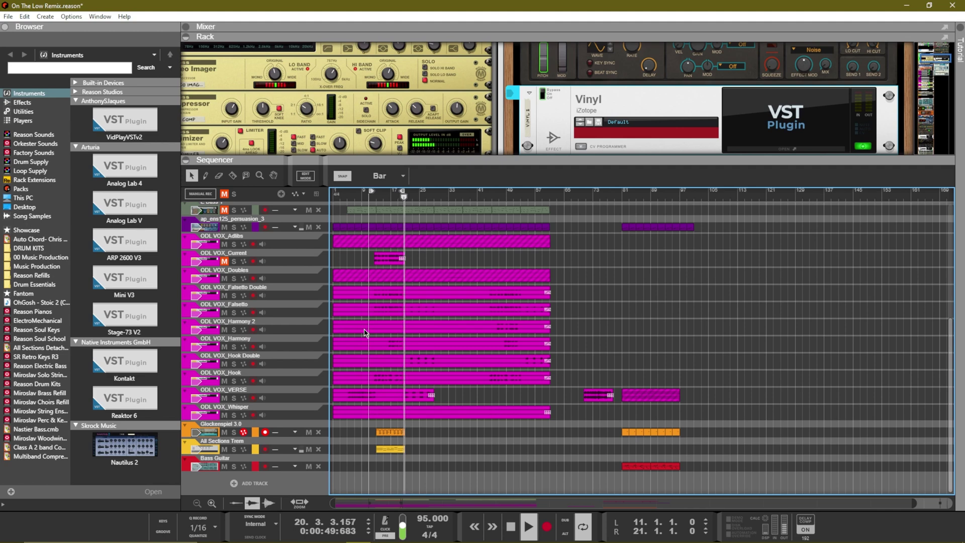
pyautogui.press('space')
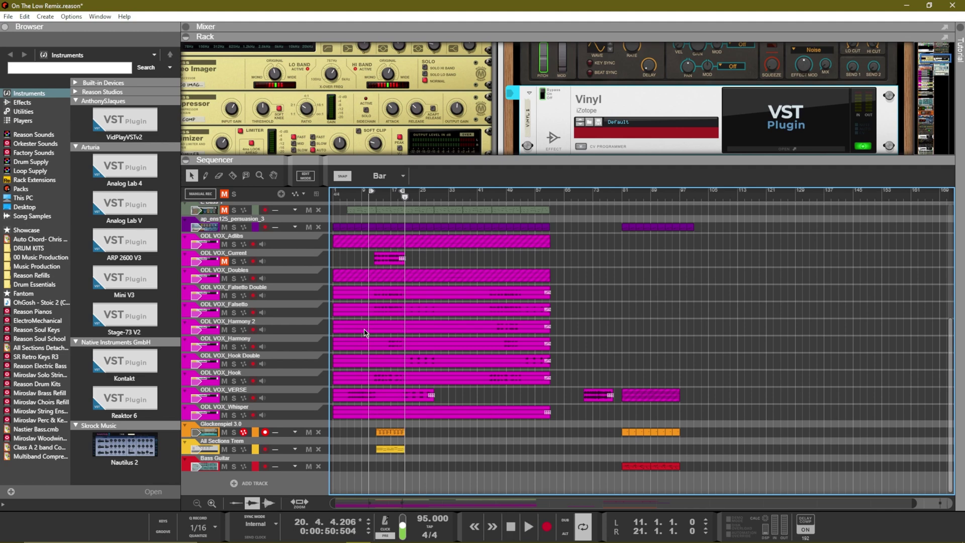
pyautogui.press('KP_1')
pyautogui.scroll(5, 351, 328)
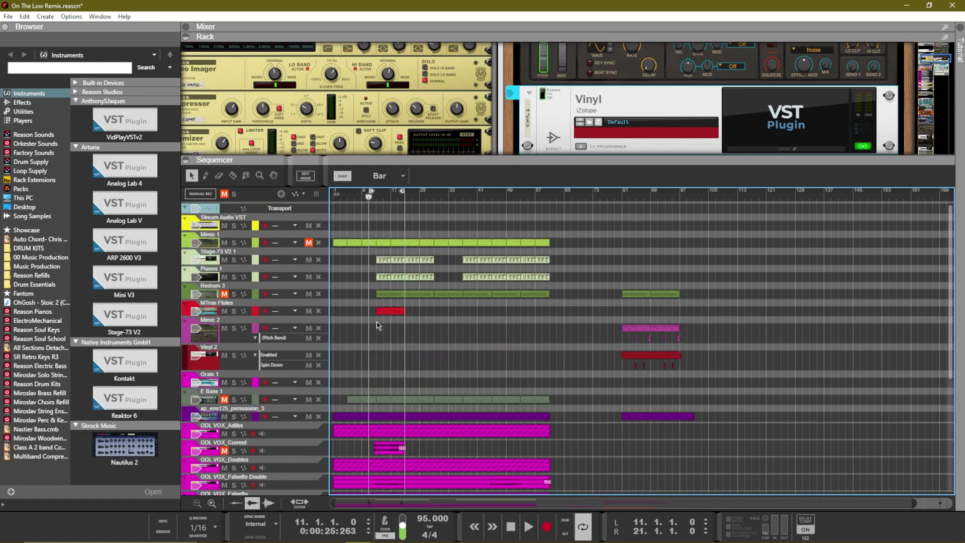
# Step: Export the loop as a WAVE file named On The Low Remix at 48,000 Hz and 24 bit
pyautogui.click(5, 16)
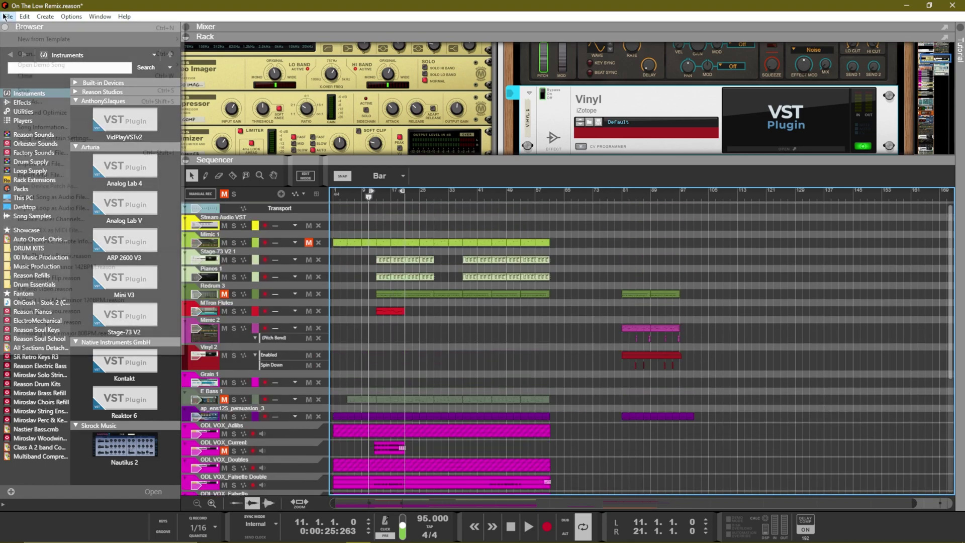
pyautogui.click(45, 212)
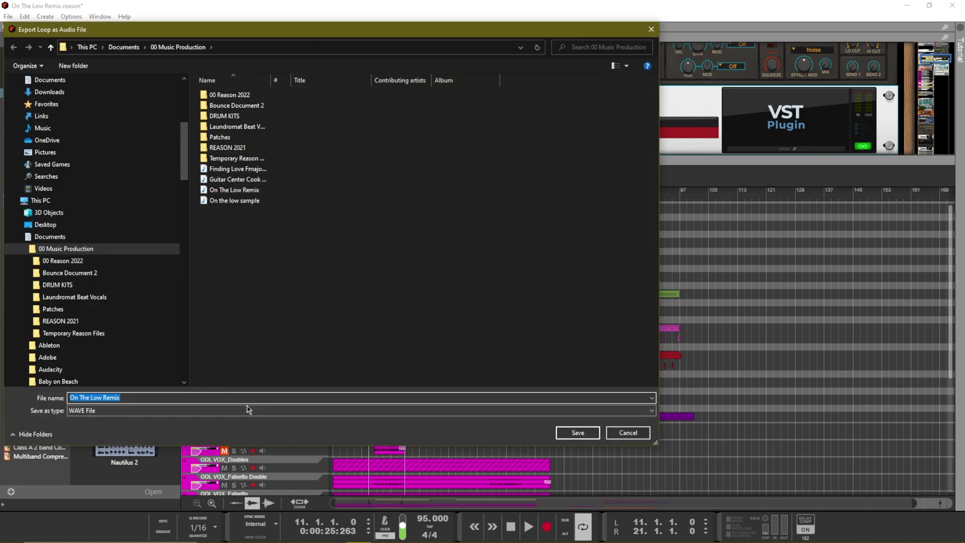
pyautogui.click(578, 433)
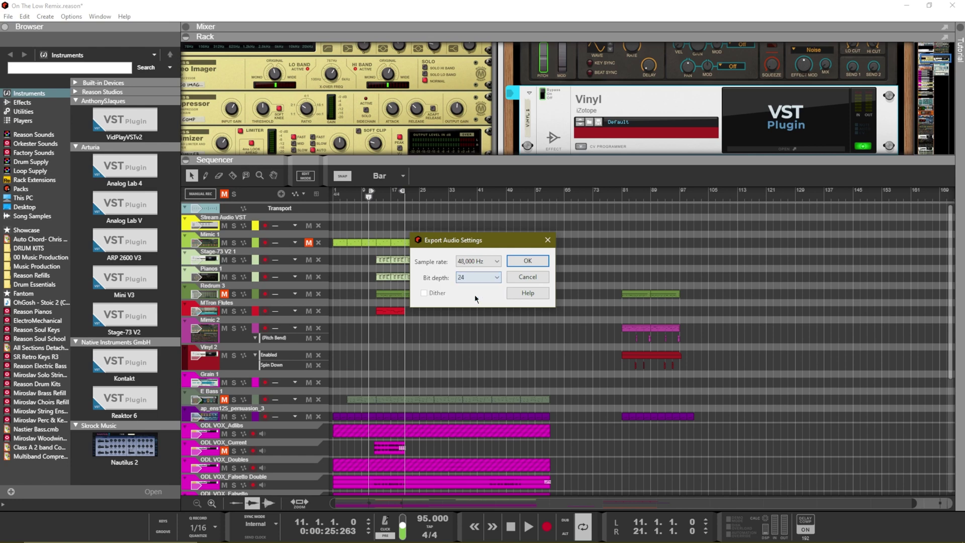
pyautogui.click(523, 261)
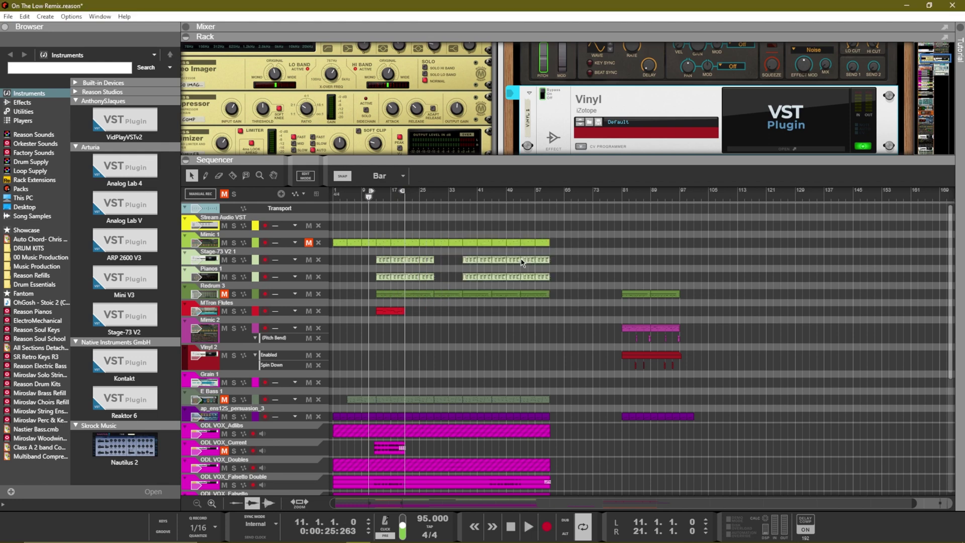
# Step: Create a Mimic Creative Sampler in the empty rack space
pyautogui.click(40, 257)
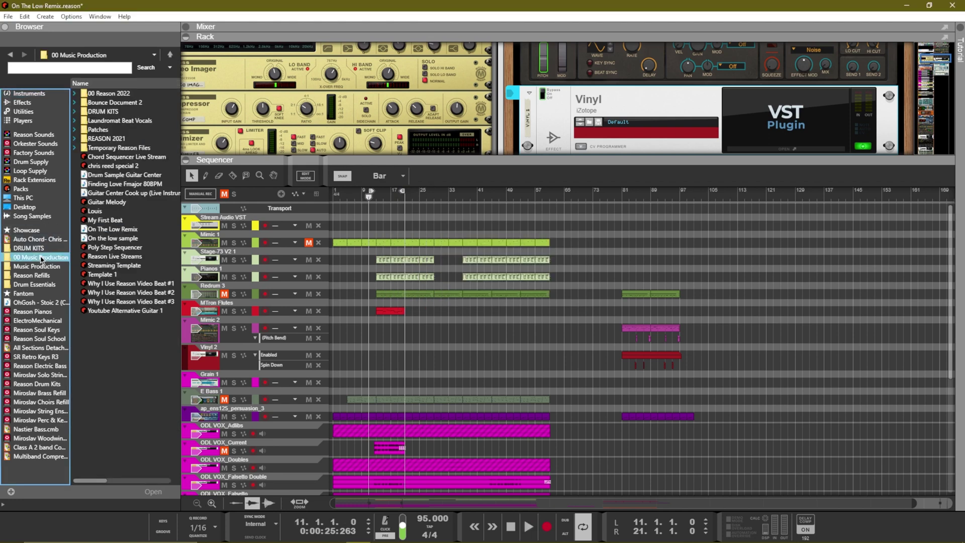
pyautogui.rightClick(693, 95)
pyautogui.moveTo(726, 170)
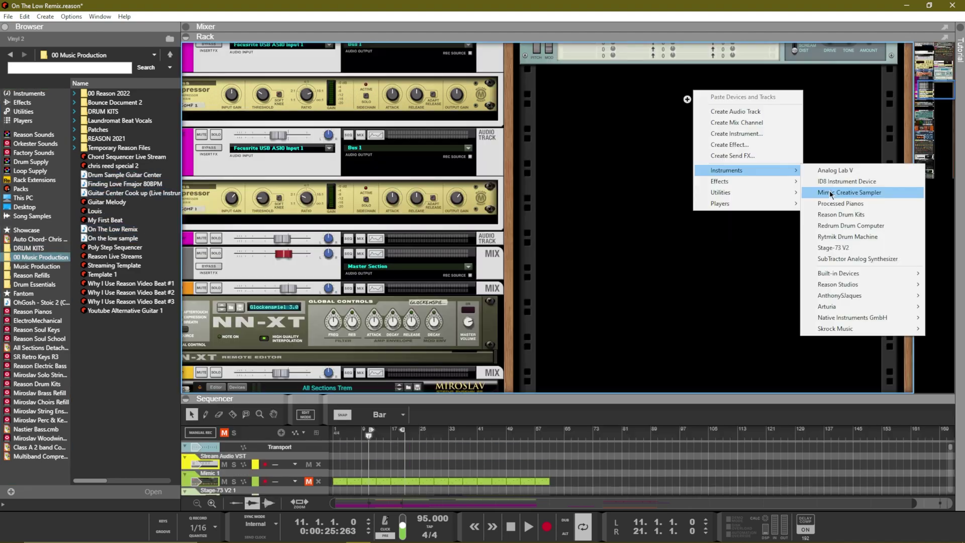
pyautogui.click(833, 194)
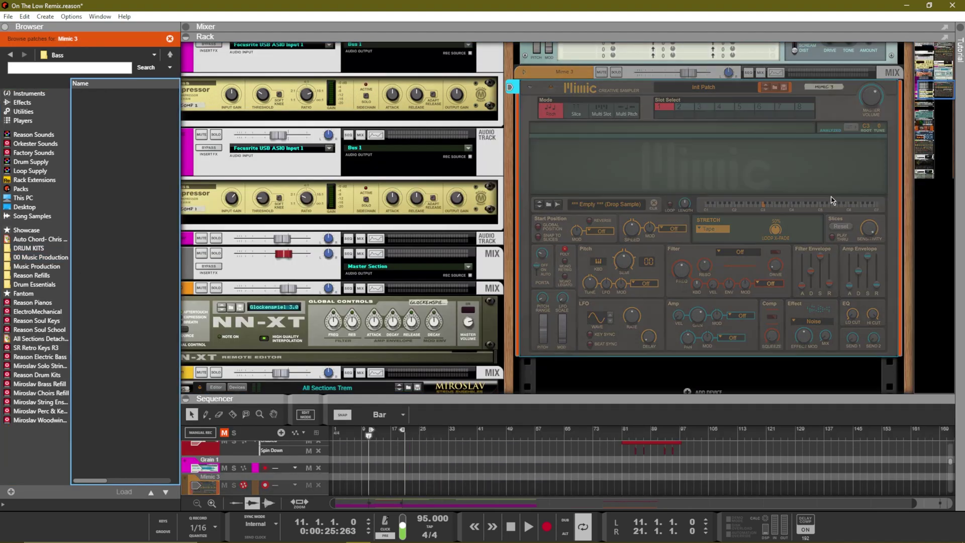
# Step: Load the On The Low Remix audio file from the 00 Music Production folder into the new Mimic sampler
pyautogui.click(40, 256)
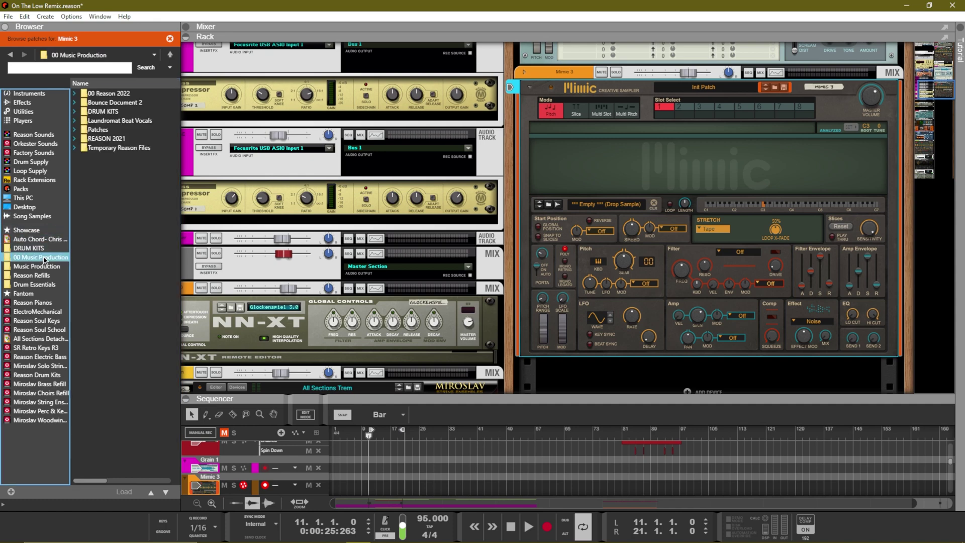
pyautogui.click(169, 39)
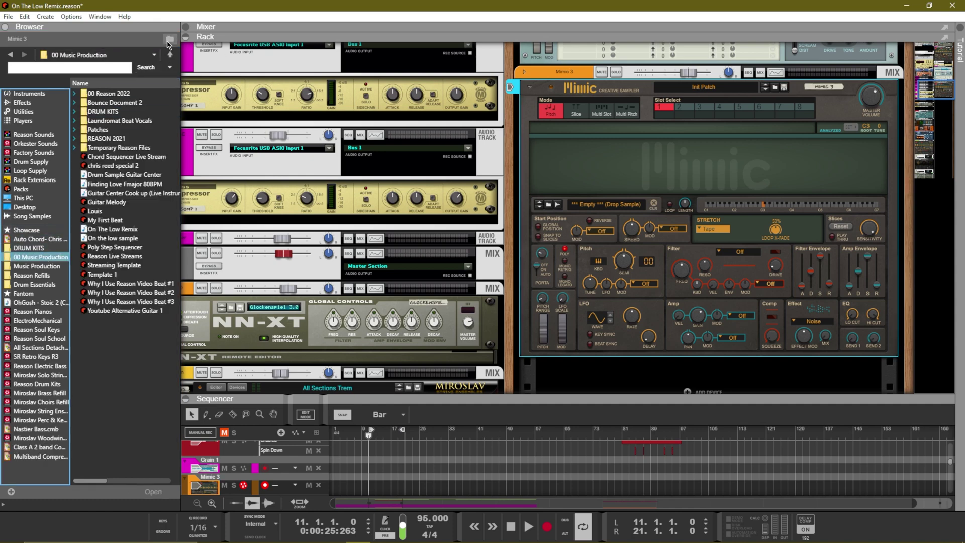
pyautogui.click(103, 229)
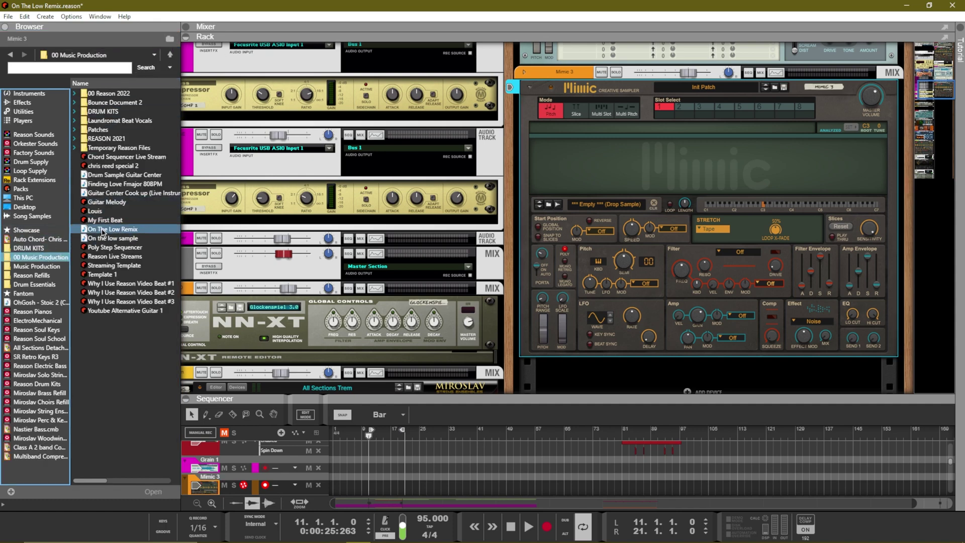
pyautogui.moveTo(102, 231); pyautogui.dragTo(578, 167)
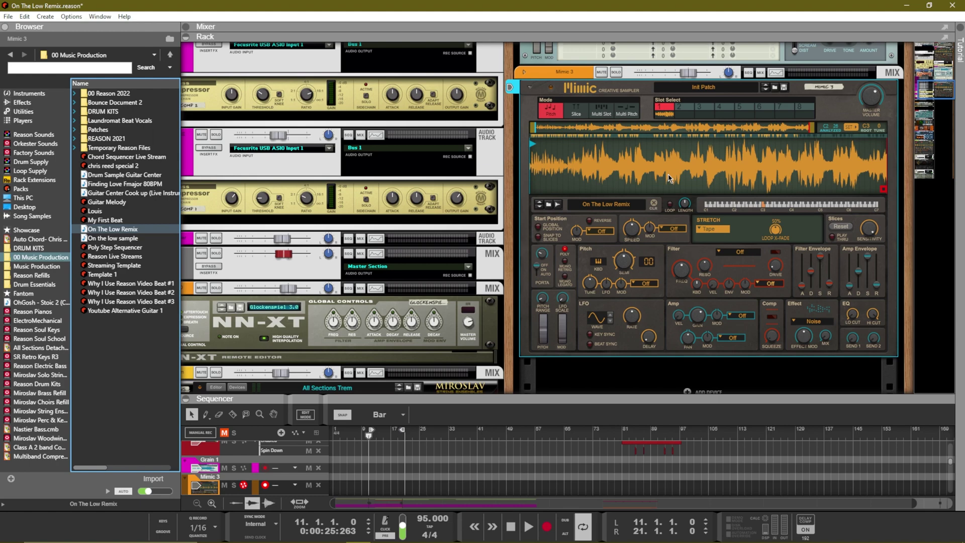
# Step: Flip the rack to examine the hardware interface's sampling input cabling, hide the browser, and flip back to the front
pyautogui.scroll(10, 805, 101)
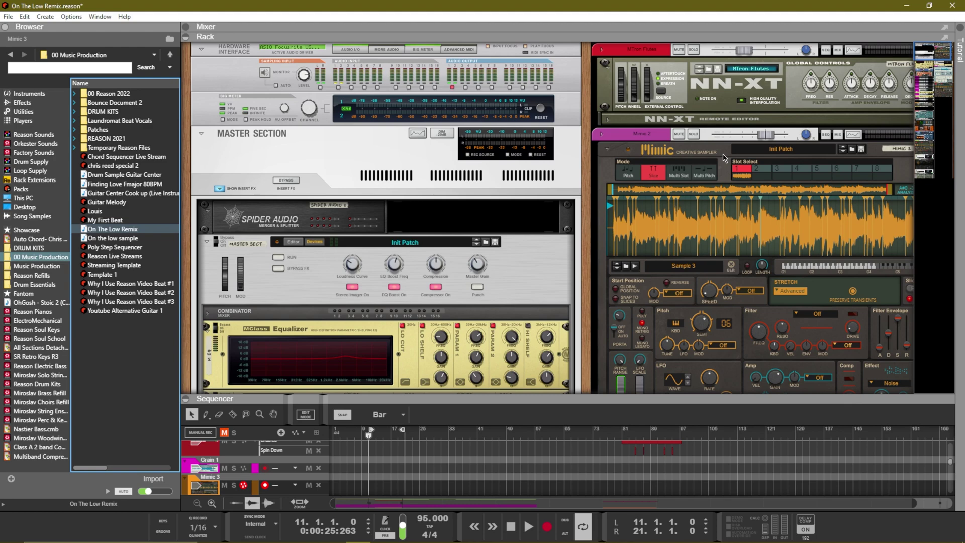
pyautogui.press('Tab')
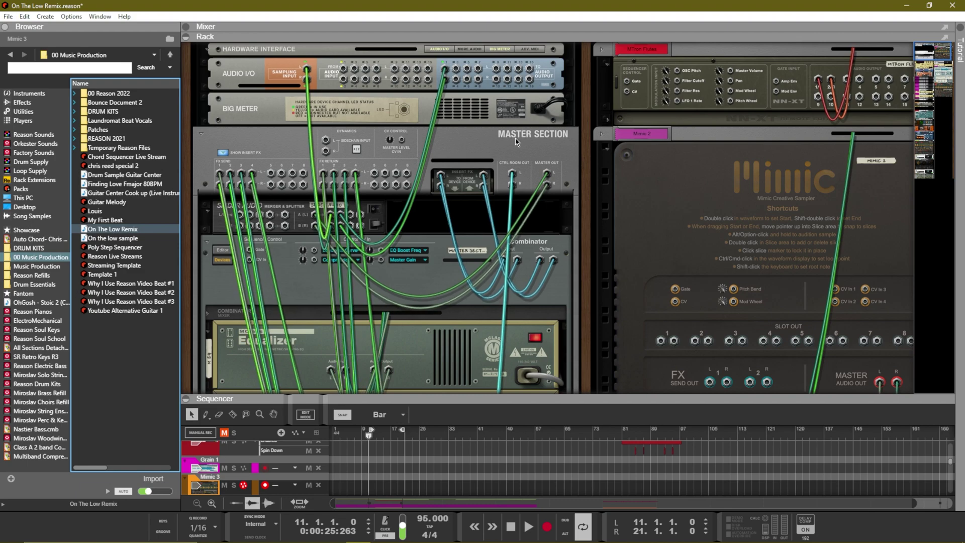
pyautogui.press('F3')
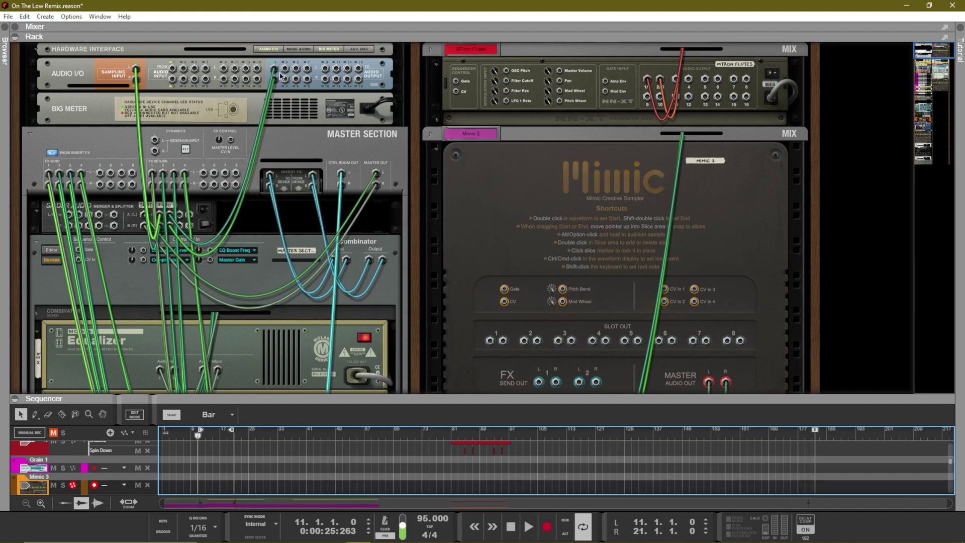
pyautogui.press('Tab')
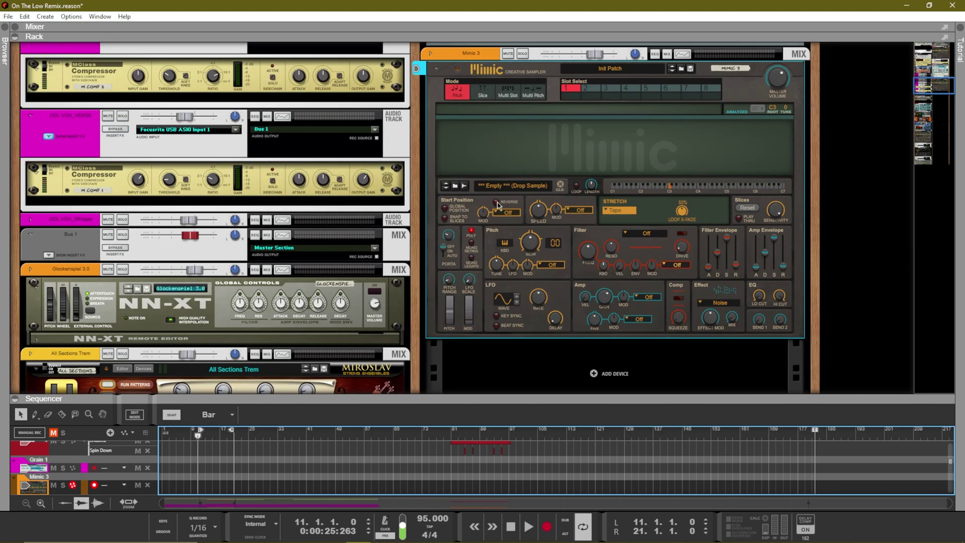
# Step: Sample the looped section's playback directly into the empty Mimic sampler
pyautogui.click(465, 186)
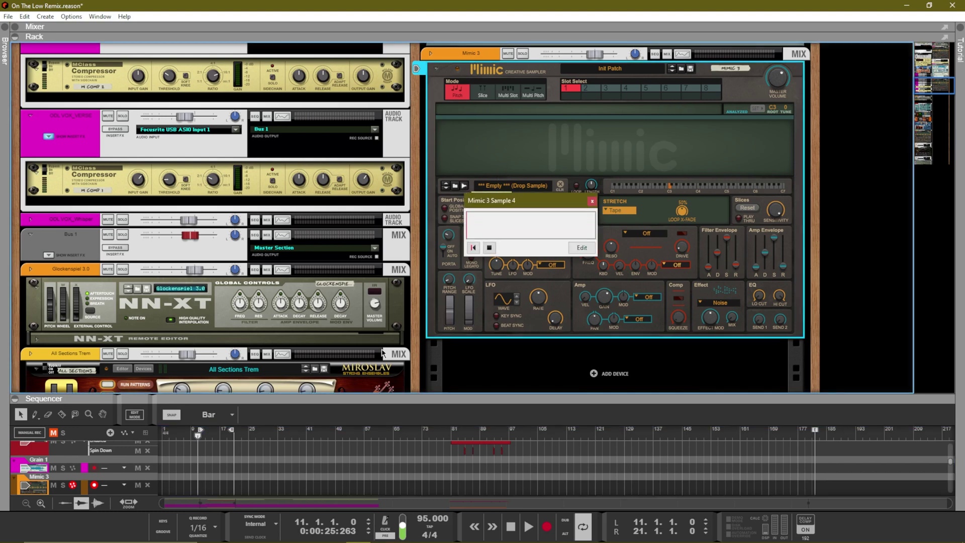
pyautogui.click(210, 431)
pyautogui.press('space')
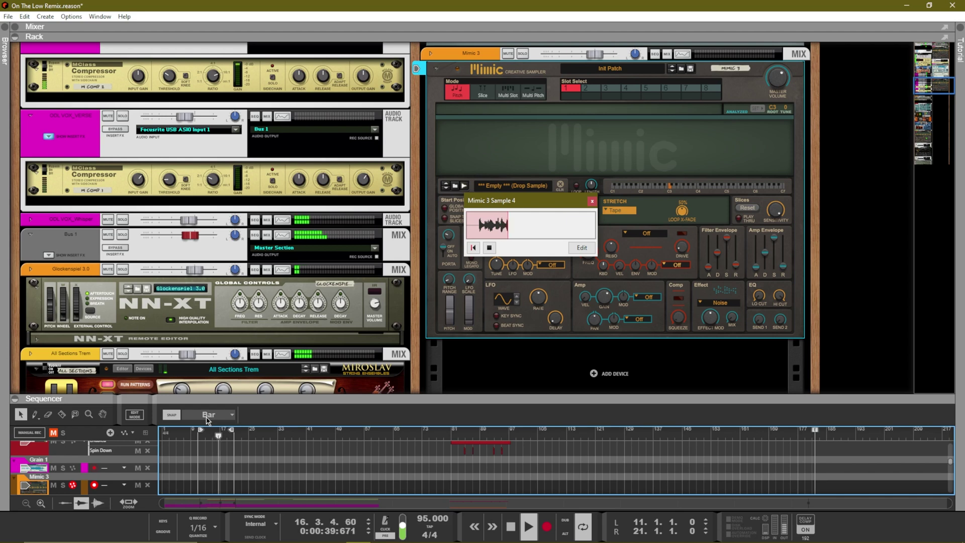
pyautogui.click(488, 248)
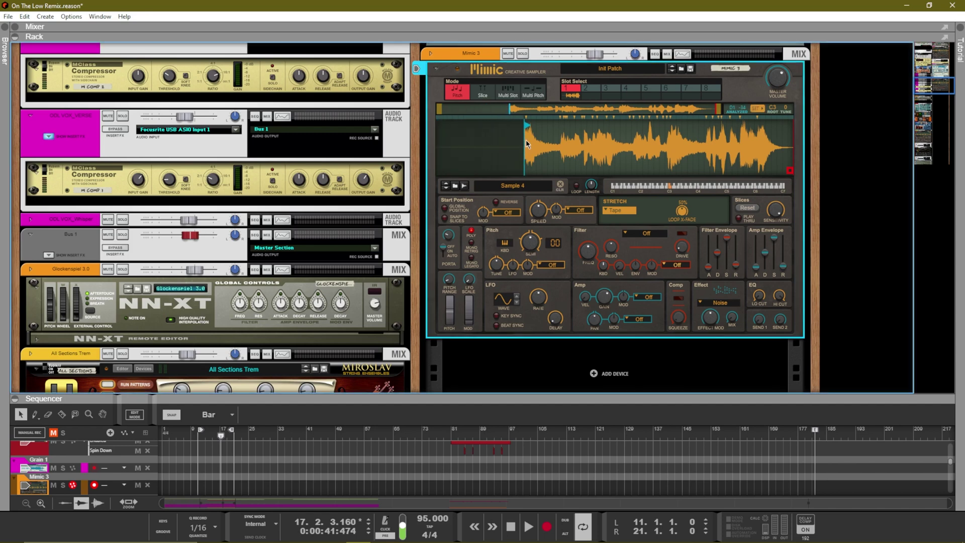
# Step: Trim the sample's end, raise its pitch with Advanced stretch, and enable Mono Retrig, Play Thru and Slice mode
pyautogui.moveTo(535, 252); pyautogui.dragTo(537, 247)
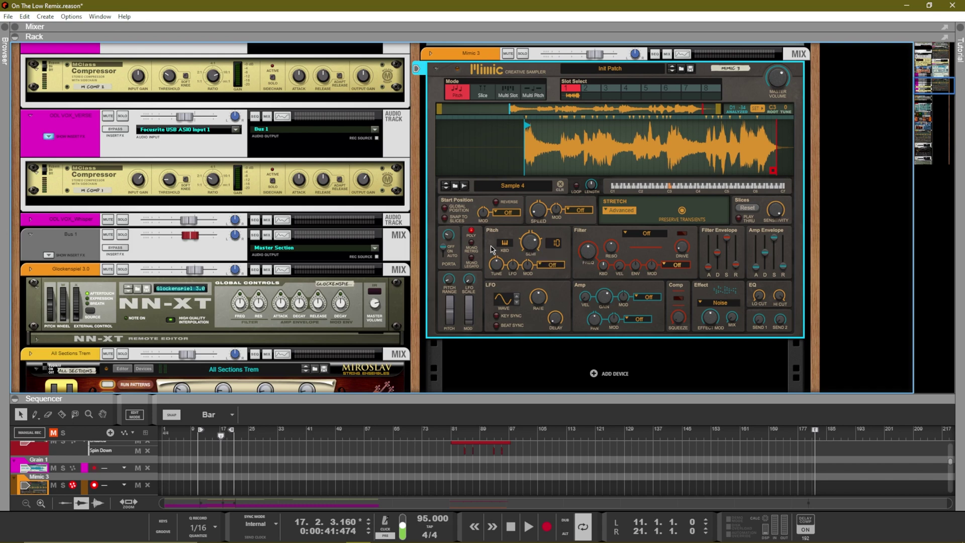
pyautogui.click(472, 245)
pyautogui.click(738, 218)
pyautogui.click(480, 98)
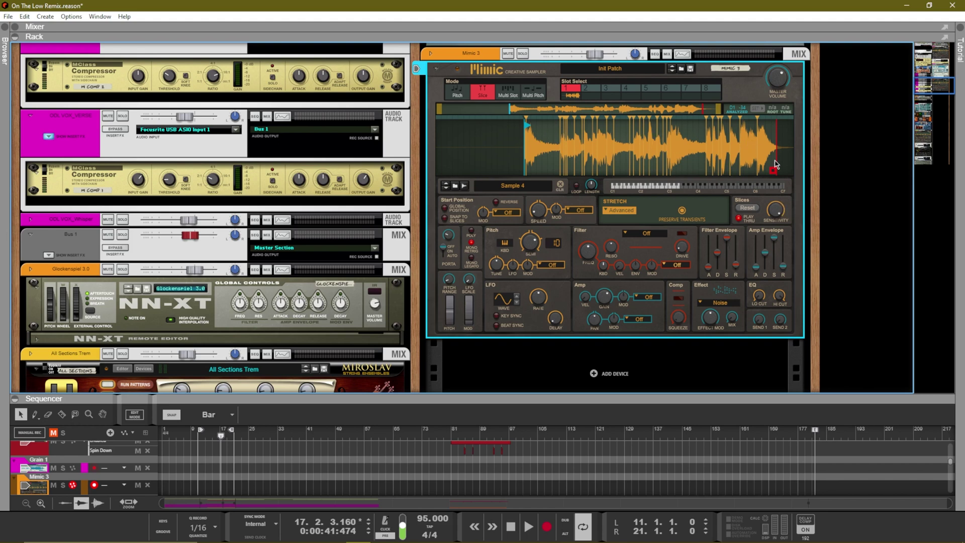
# Step: Lower the slice sensitivity in the Mimic 3 sampler and add manual slice markers near the middle of the waveform
pyautogui.moveTo(778, 215); pyautogui.dragTo(775, 223)
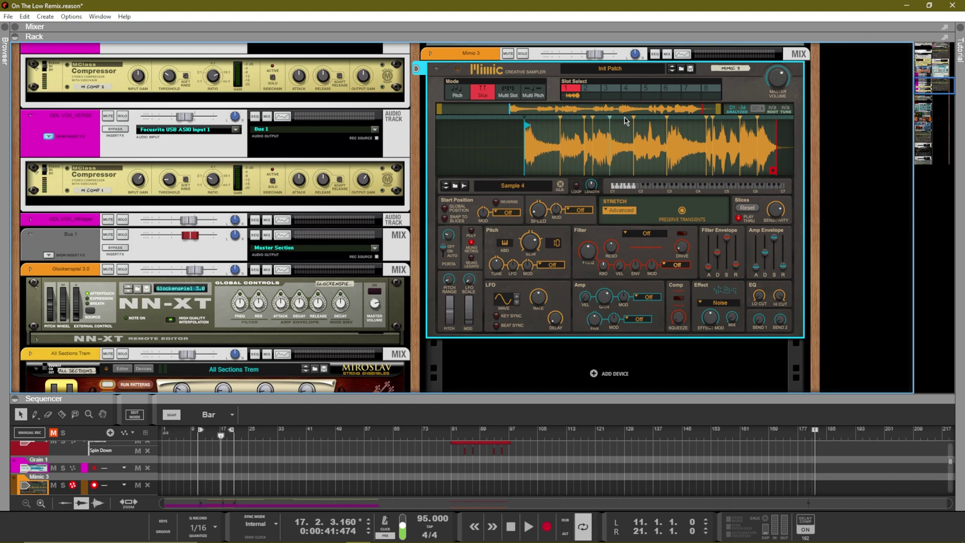
pyautogui.doubleClick(624, 120)
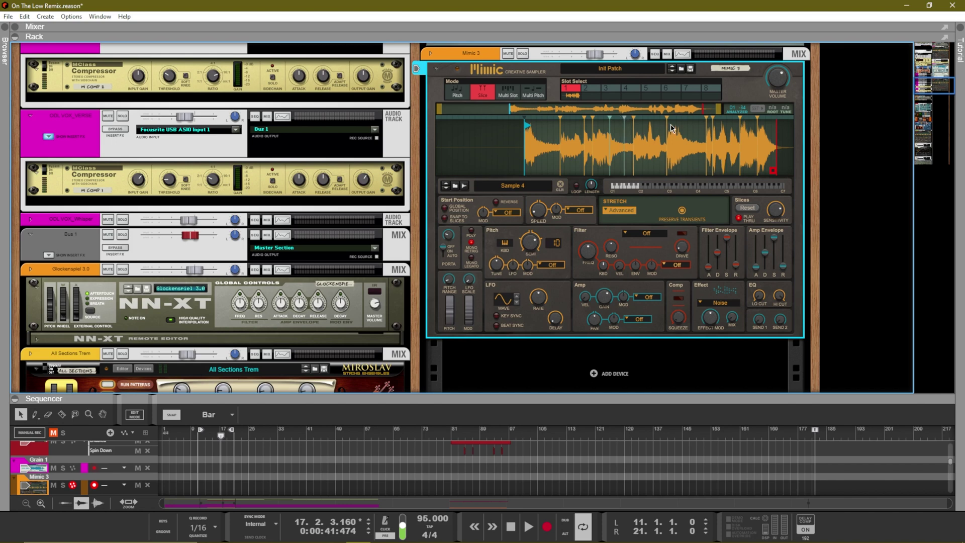
pyautogui.doubleClick(625, 121)
# Step: Open the Vinyl plugin window in Mimic 2's effect chain and move it clear of the sampler
pyautogui.moveTo(939, 91); pyautogui.dragTo(961, 41)
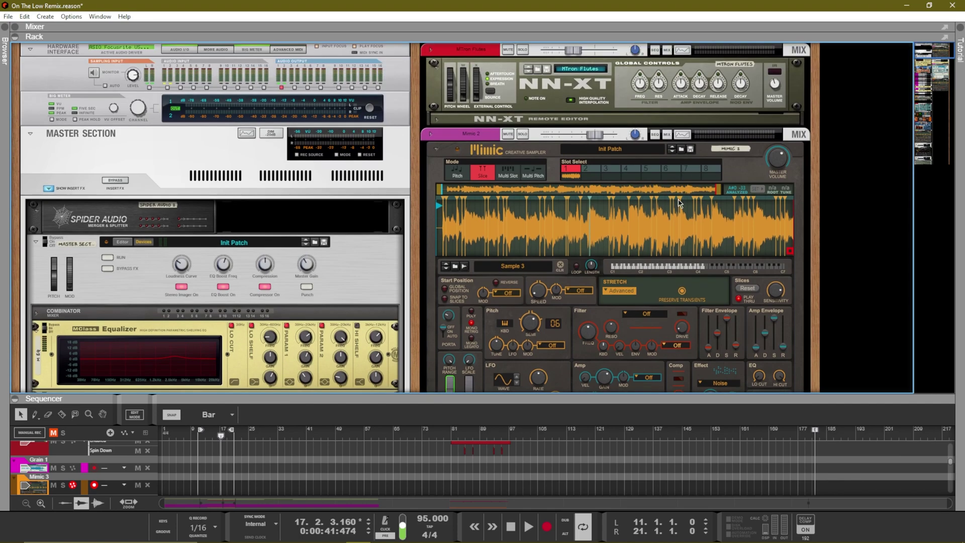
pyautogui.scroll(-3, 679, 211)
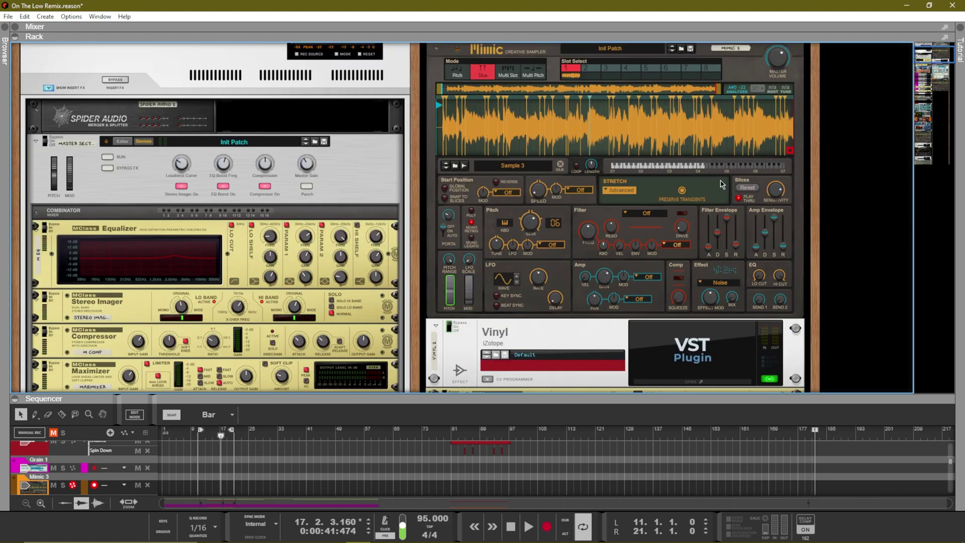
pyautogui.scroll(-1, 674, 159)
pyautogui.scroll(1, 646, 152)
pyautogui.scroll(-1, 694, 212)
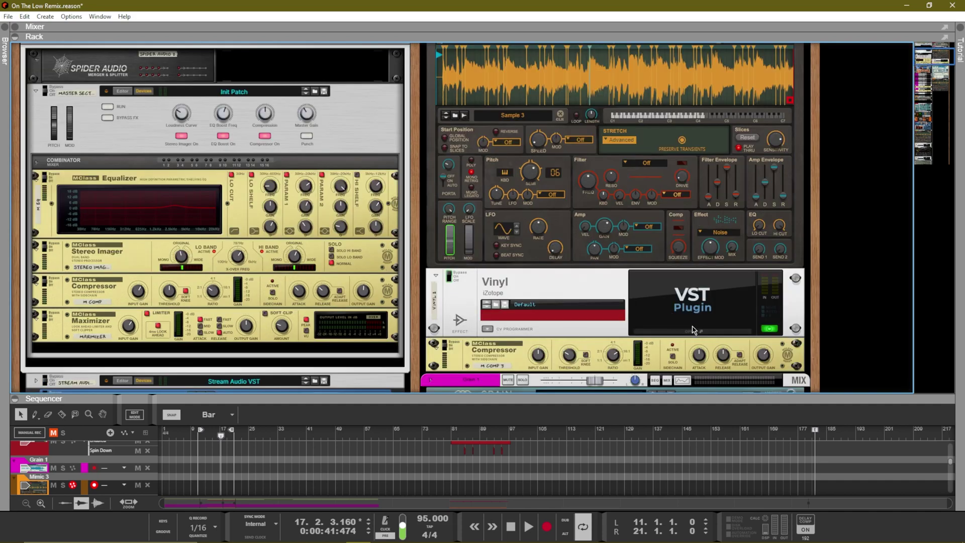
pyautogui.click(600, 299)
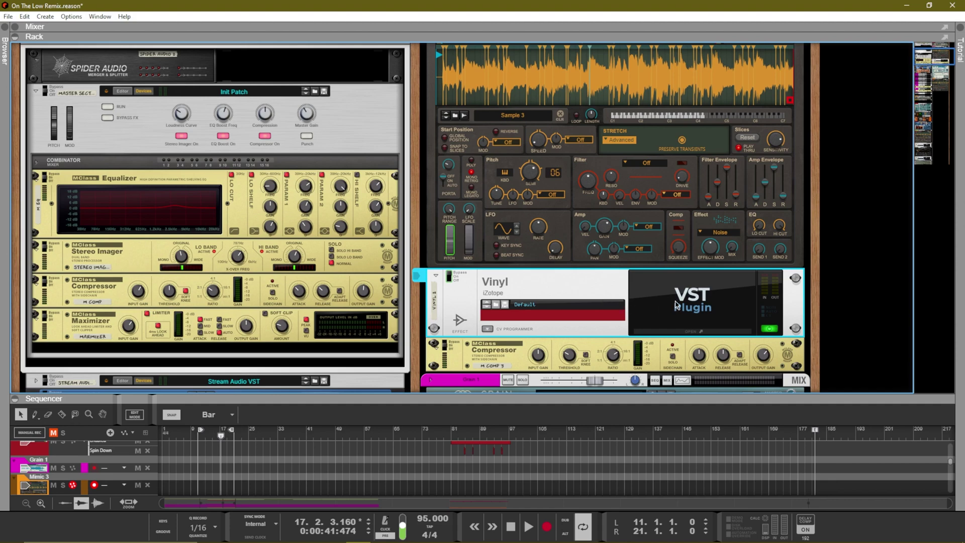
pyautogui.click(694, 332)
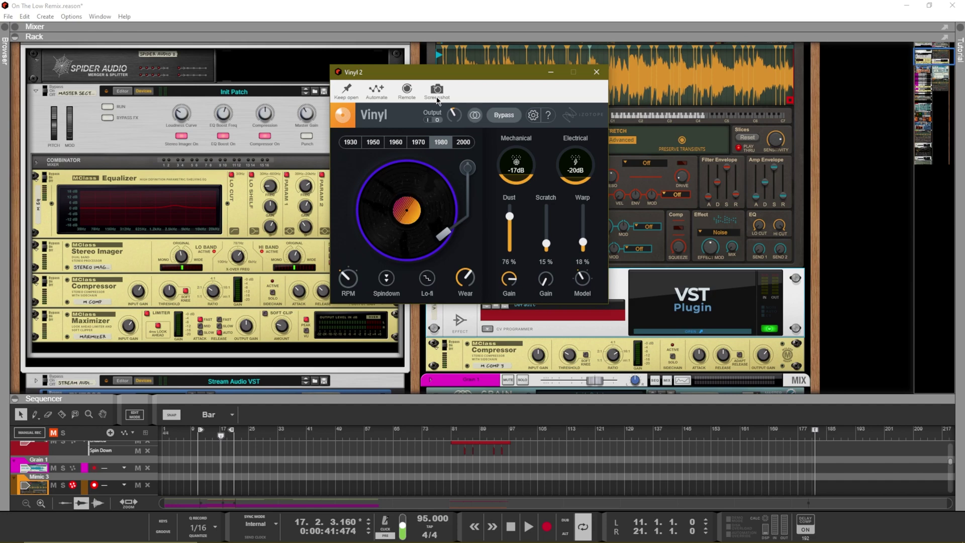
pyautogui.moveTo(478, 75); pyautogui.dragTo(285, 106)
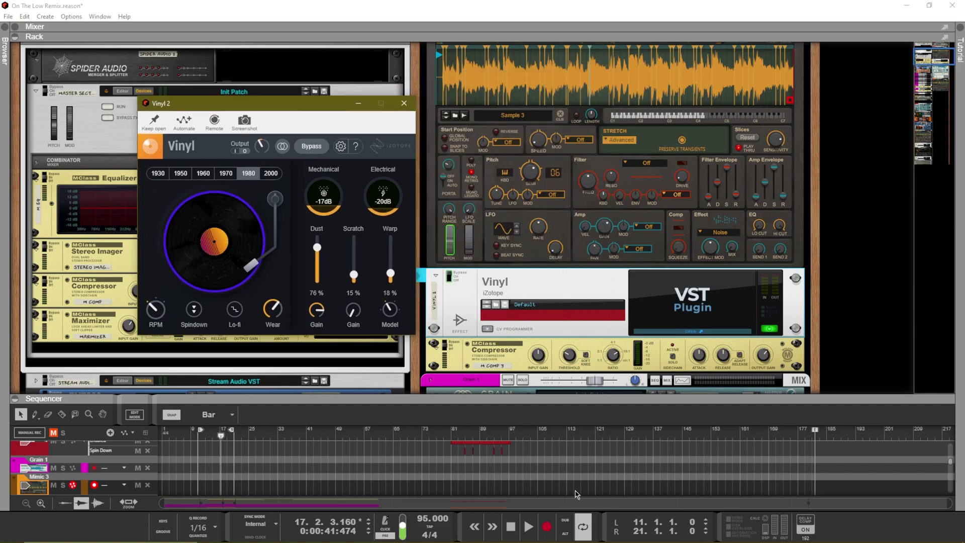
# Step: Loop bars 81 to 97, play from the loop start and solo the Mimic 2 track
pyautogui.scroll(3, 529, 469)
pyautogui.keyDown('ctrl'); pyautogui.click(454, 443); pyautogui.keyUp('ctrl')
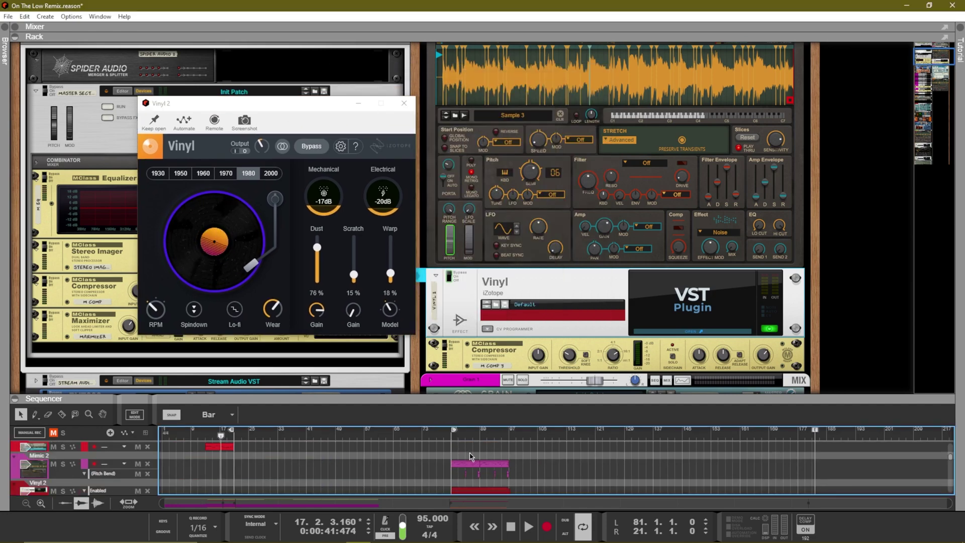
pyautogui.keyDown('alt'); pyautogui.click(508, 440); pyautogui.keyUp('alt')
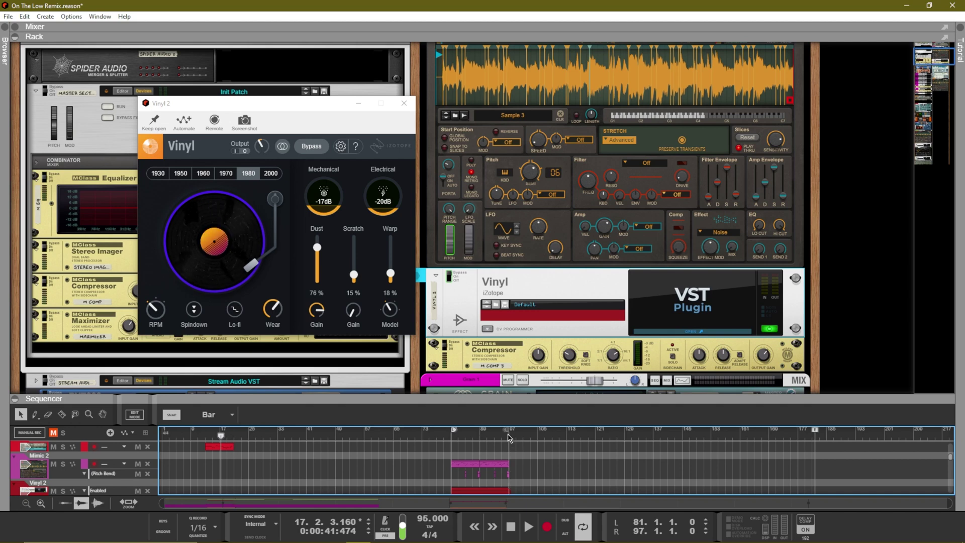
pyautogui.press('KP_1')
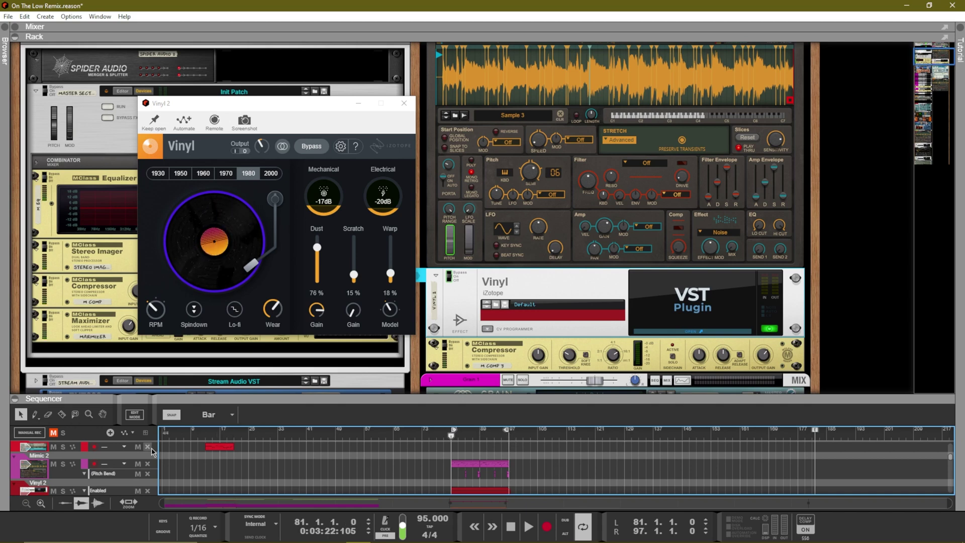
pyautogui.press('space')
pyautogui.click(63, 464)
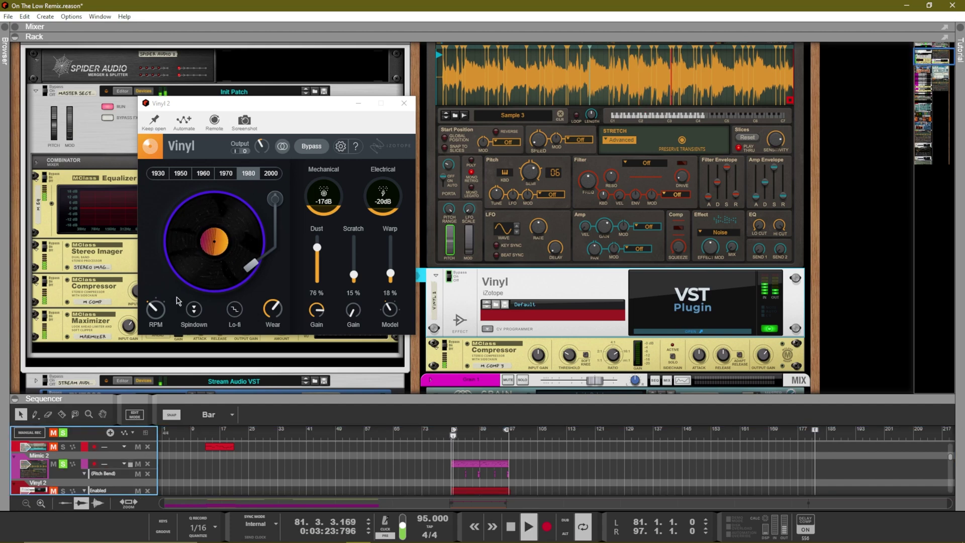
# Step: Audition the Vinyl effect's 1930, 2000 and 1960 settings, changing the RPM and raising Wear to maximum
pyautogui.click(158, 173)
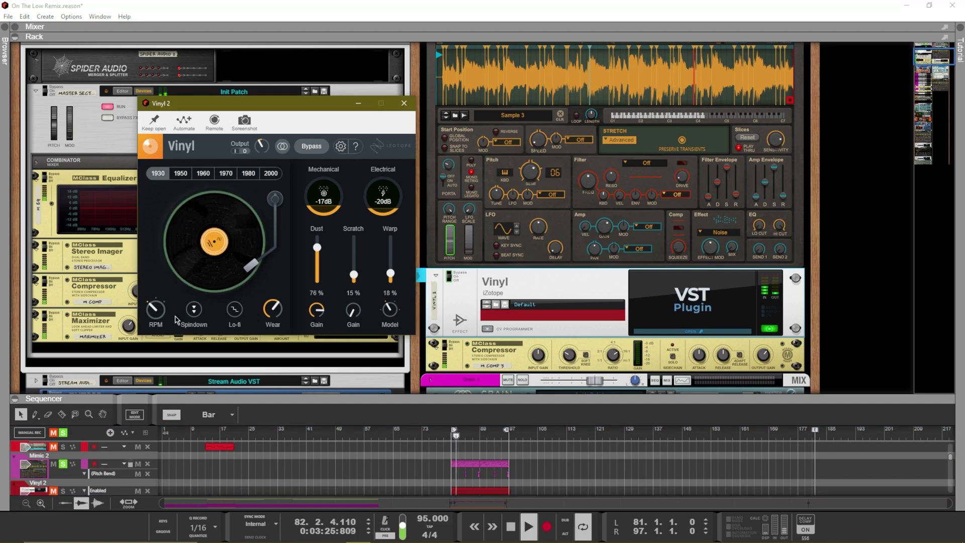
pyautogui.click(155, 308)
pyautogui.moveTo(273, 309); pyautogui.dragTo(271, 423)
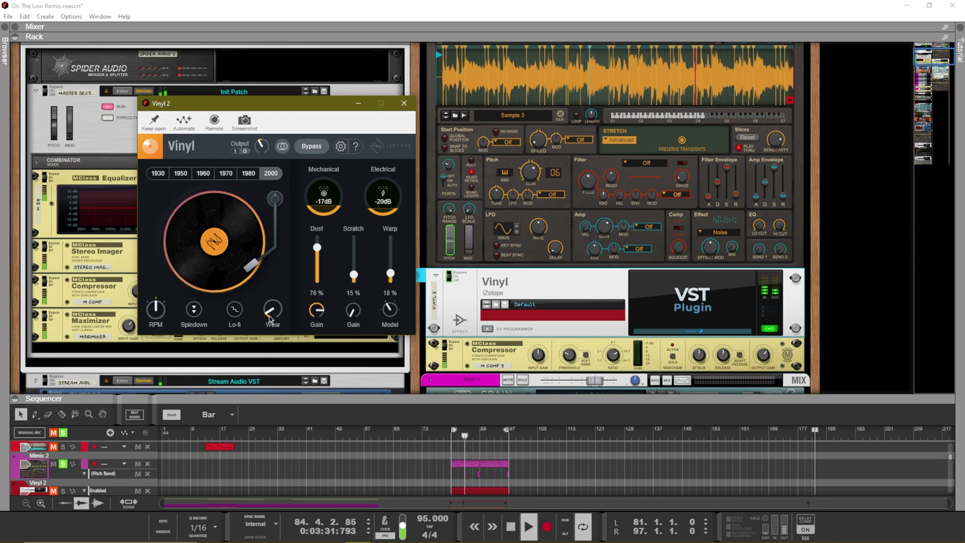
pyautogui.moveTo(270, 318); pyautogui.dragTo(326, 211)
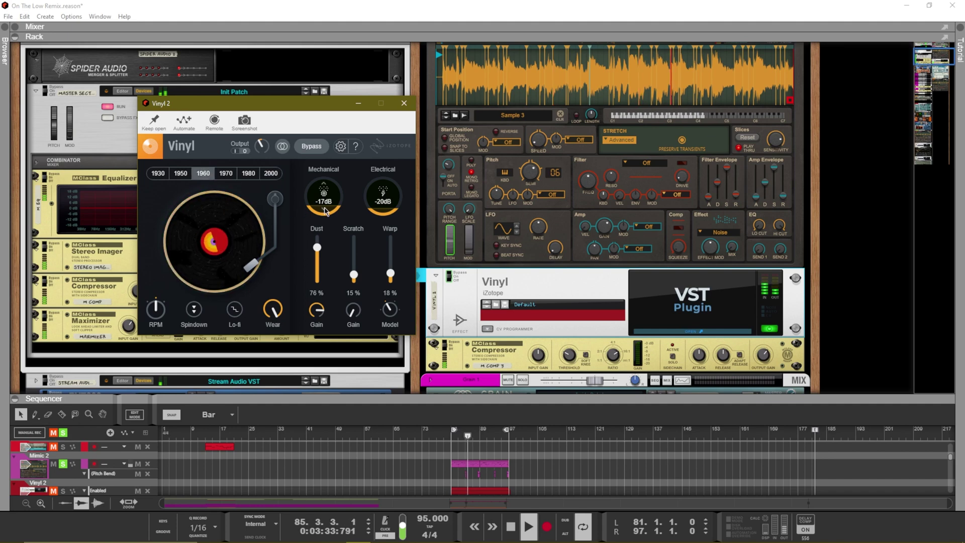
# Step: Try Scratch at 40 %, Warp at 100 % and Dust at 0 % in Vinyl, adjusting the warp Model
pyautogui.moveTo(354, 275); pyautogui.dragTo(390, 235)
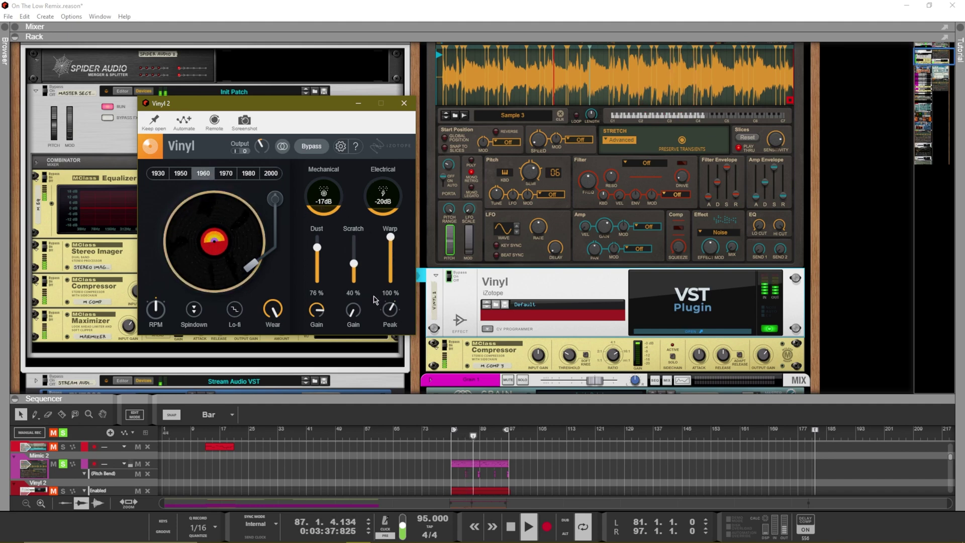
pyautogui.moveTo(316, 248); pyautogui.dragTo(317, 282)
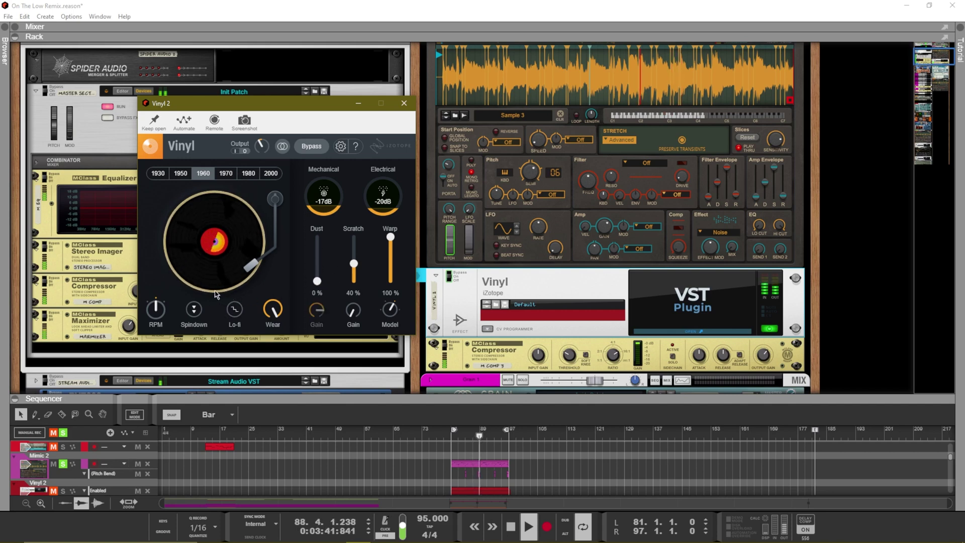
pyautogui.moveTo(390, 237)
pyautogui.mouseDown()
pyautogui.moveTo(385, 291)
pyautogui.moveTo(388, 233)
pyautogui.mouseUp()
pyautogui.moveTo(396, 308)
pyautogui.mouseDown()
pyautogui.moveTo(396, 316)
pyautogui.moveTo(392, 303)
pyautogui.mouseUp()
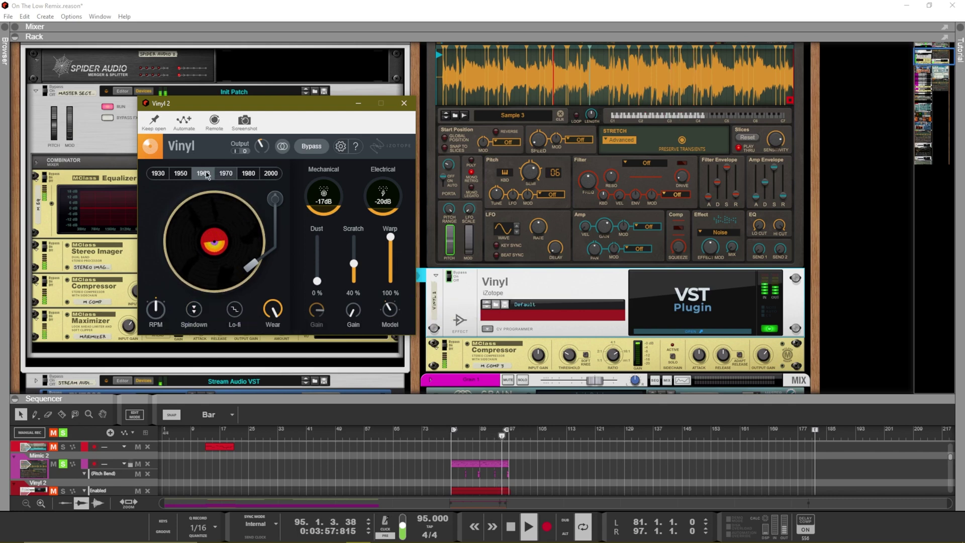
# Step: Try Vinyl's 1980 setting with Lo-fi enabled and Wear turned down low
pyautogui.click(249, 177)
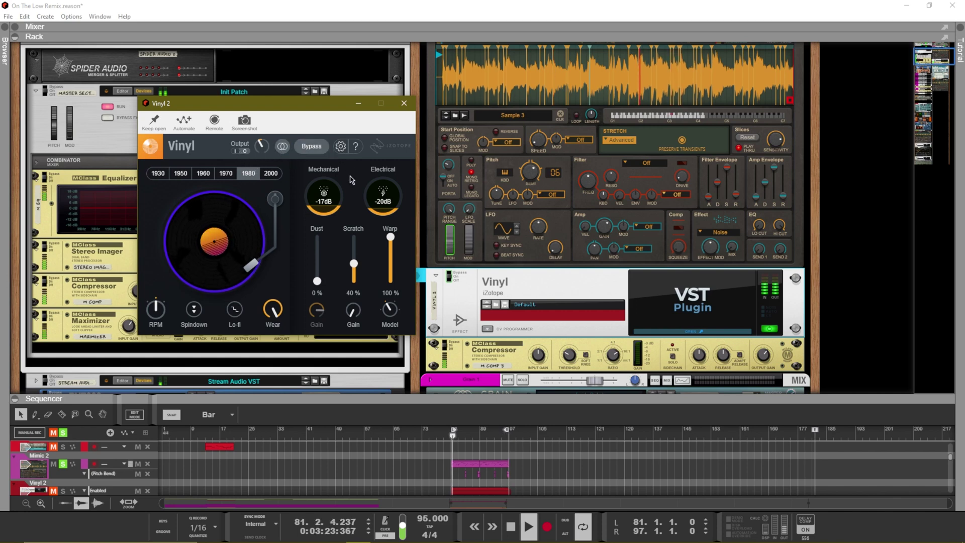
pyautogui.click(235, 311)
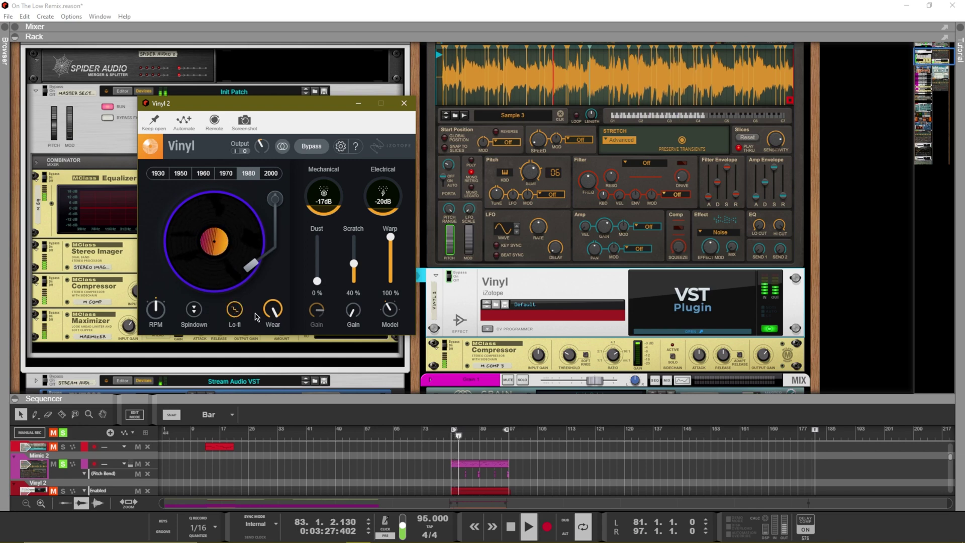
pyautogui.moveTo(273, 310); pyautogui.dragTo(273, 395)
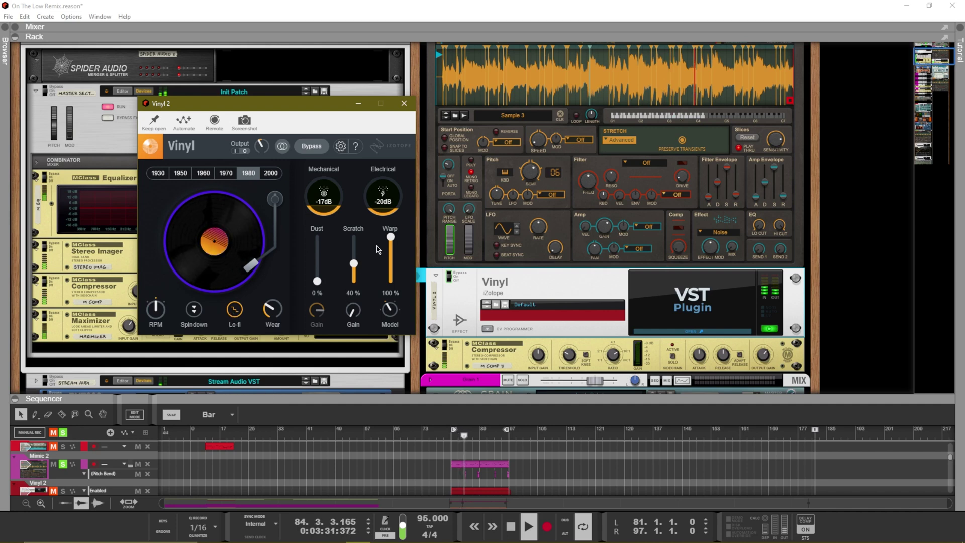
# Step: Set Vinyl's Scratch and Warp to 0 % and Dust to 100 %, with Mechanical noise at -9 dB and Electrical at -Inf dB
pyautogui.moveTo(390, 236); pyautogui.dragTo(354, 283)
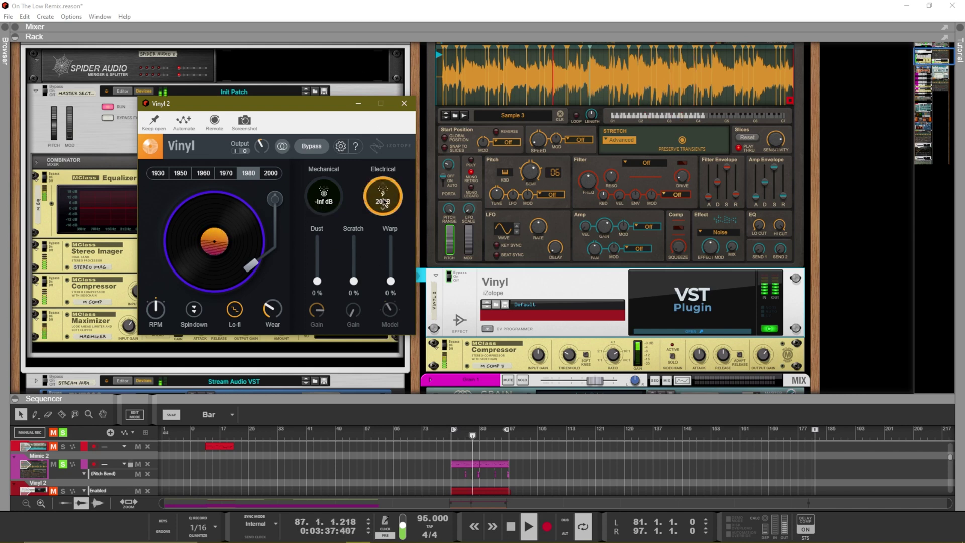
pyautogui.moveTo(383, 203); pyautogui.dragTo(365, 321)
pyautogui.moveTo(324, 201)
pyautogui.mouseDown()
pyautogui.moveTo(338, 169)
pyautogui.moveTo(316, 197)
pyautogui.mouseUp()
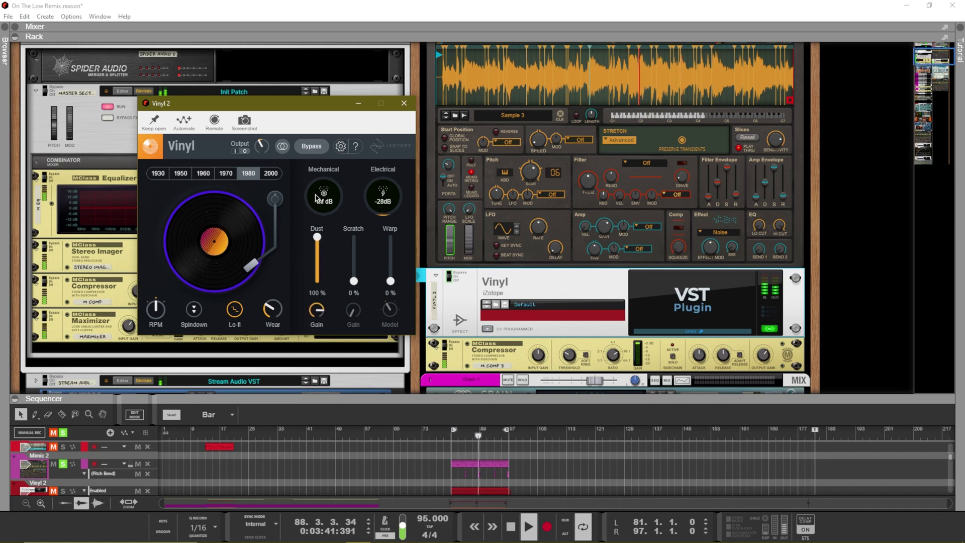
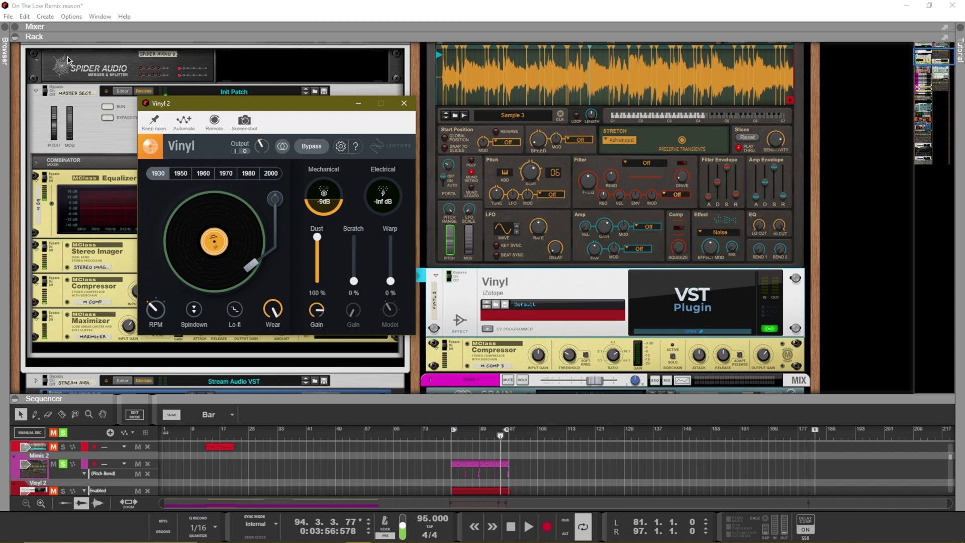
# Step: Play the loop and apply a low-pass filter at 131.7 Hz to the Bass Guitar mixer channel in the Spectrum EQ
pyautogui.press('space')
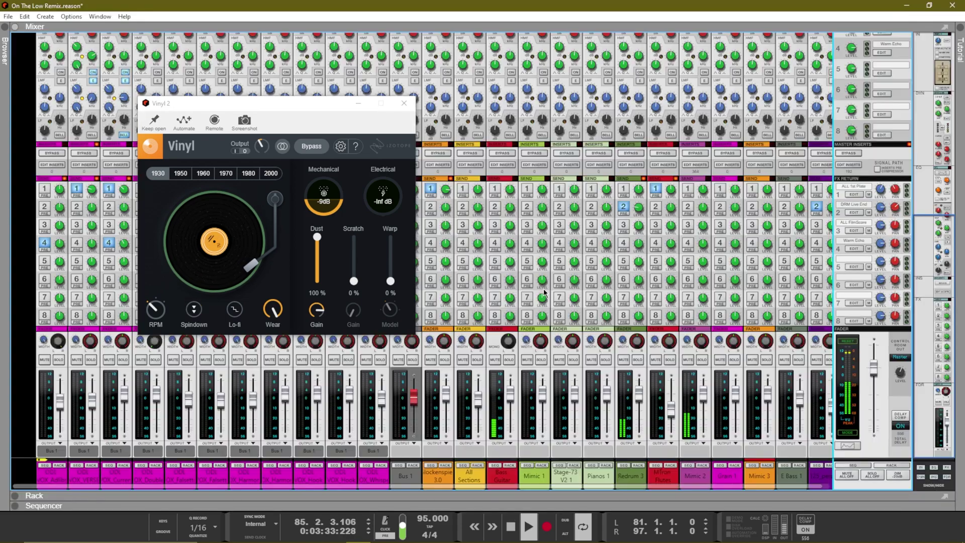
pyautogui.press('F5')
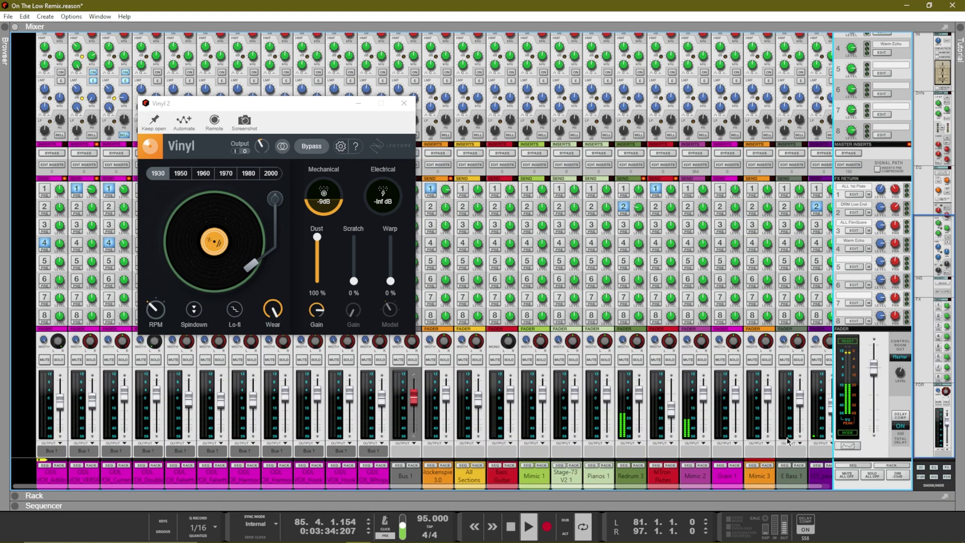
pyautogui.click(508, 480)
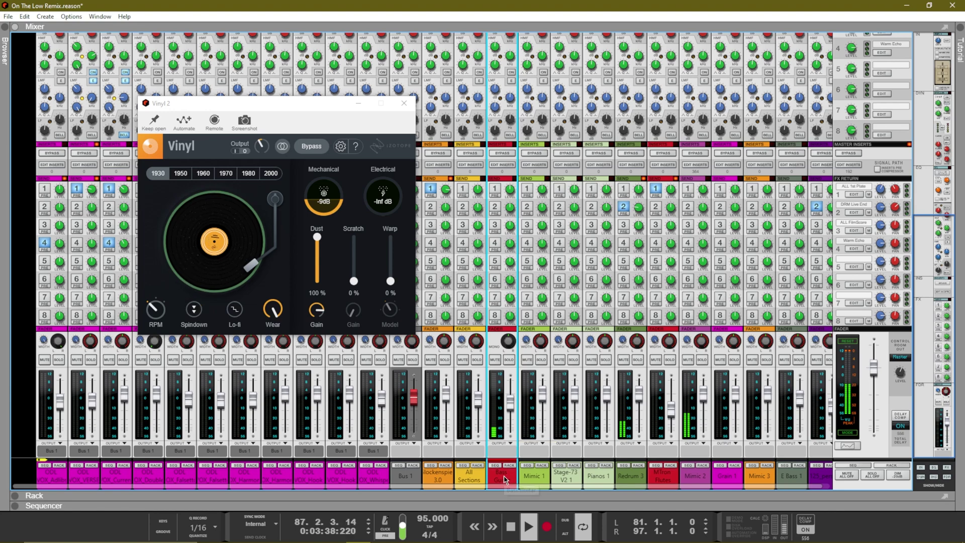
pyautogui.moveTo(511, 413)
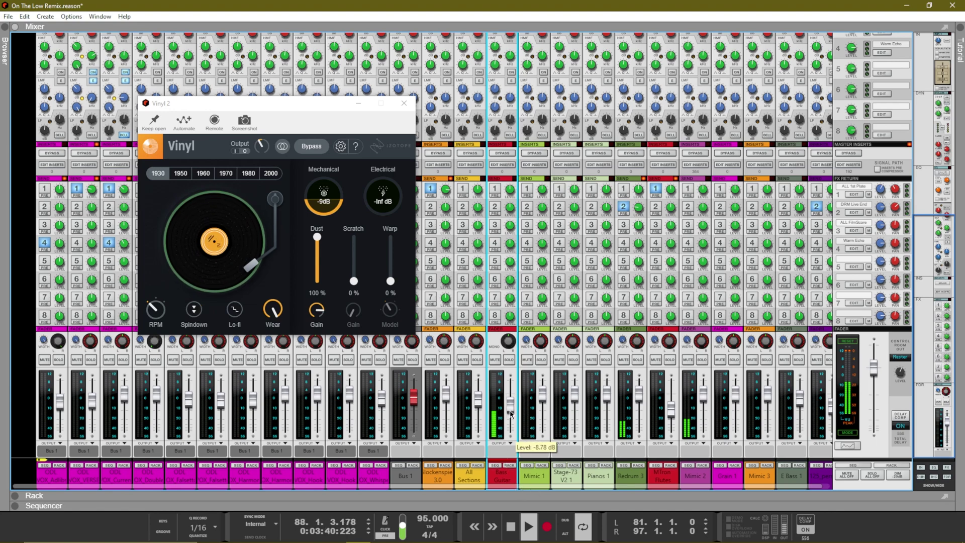
pyautogui.press('F2')
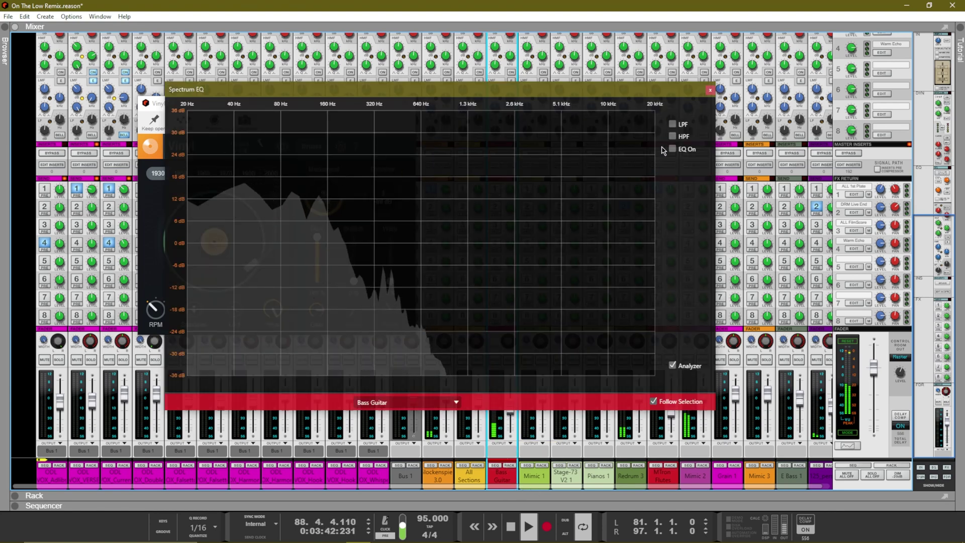
pyautogui.click(672, 124)
pyautogui.moveTo(537, 243); pyautogui.dragTo(314, 243)
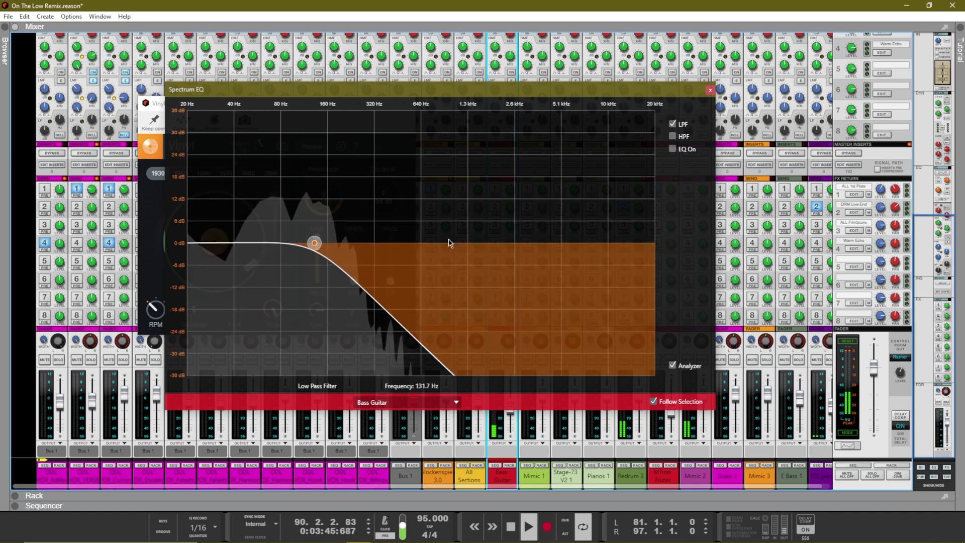
pyautogui.click(710, 89)
# Step: Show the sequencer, set Vinyl's year to 1980 with Warp kept at 0 %, and stop playback
pyautogui.press('F7')
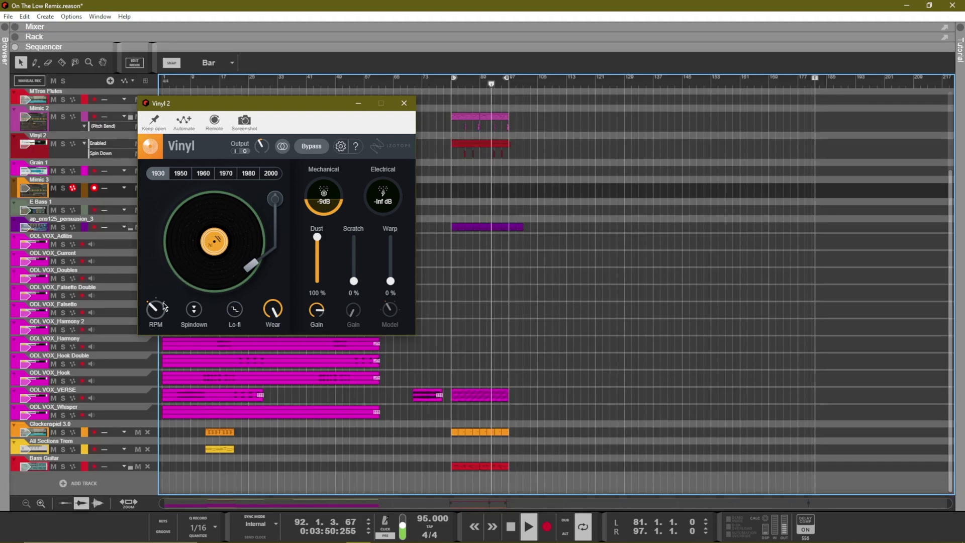
pyautogui.click(248, 173)
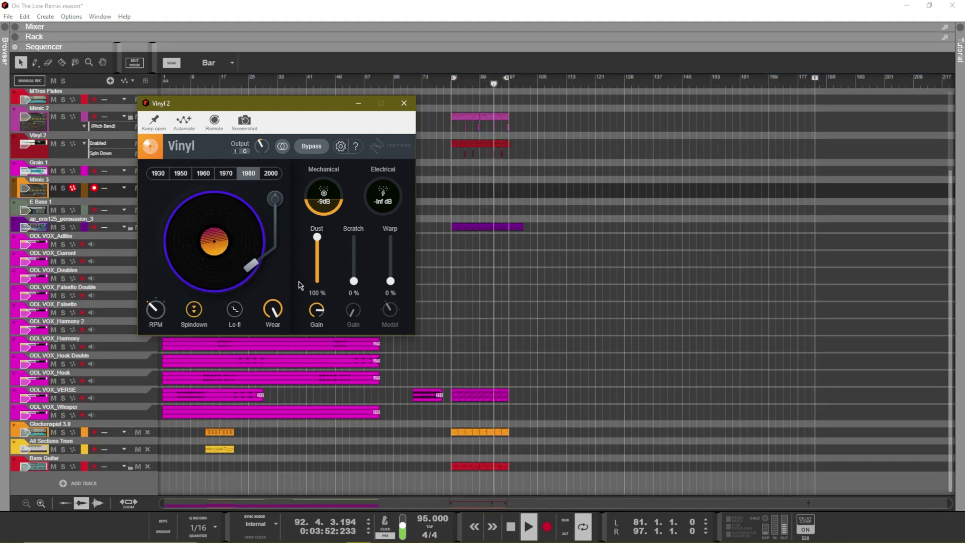
pyautogui.moveTo(390, 281); pyautogui.dragTo(387, 310)
pyautogui.press('space')
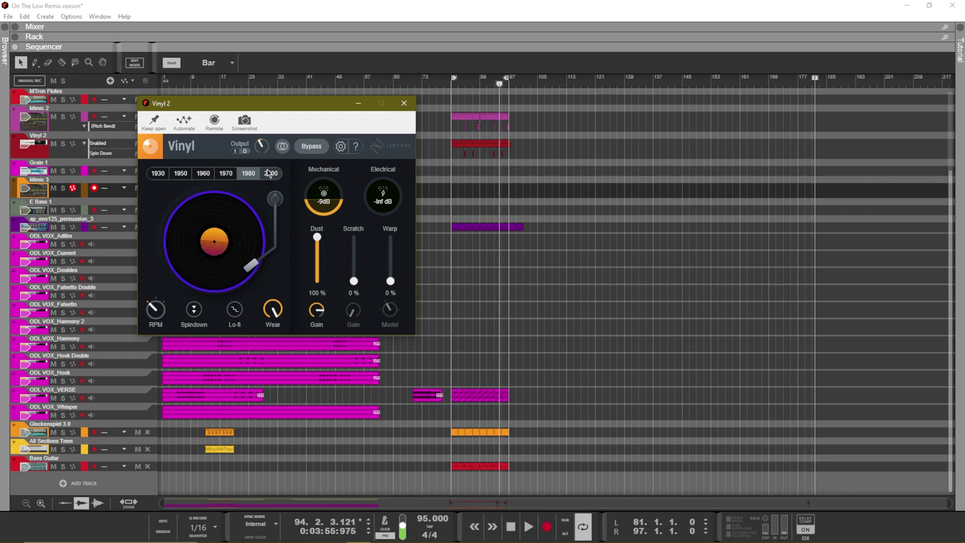
# Step: Add a Warp Depth automation lane to the Vinyl 2 track and move the plugin window off the track list
pyautogui.click(187, 122)
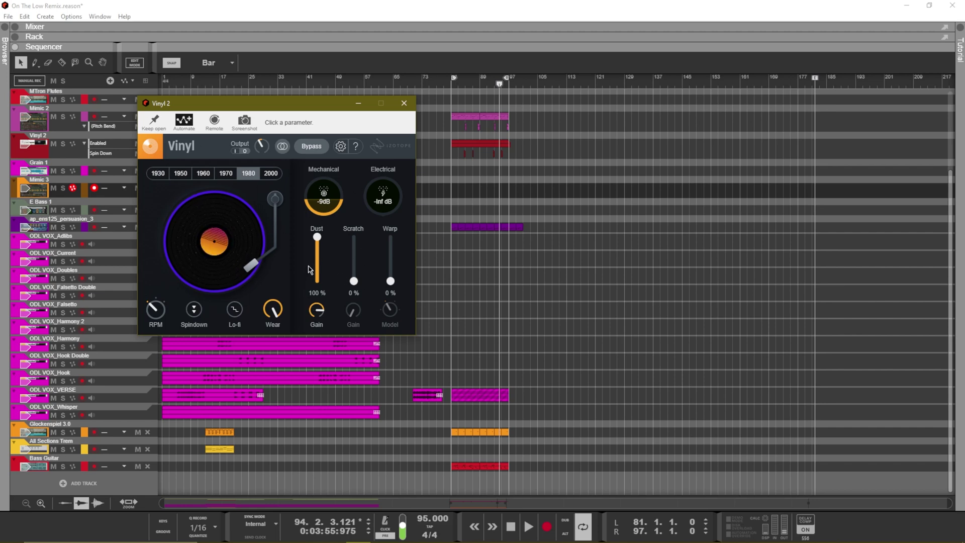
pyautogui.click(391, 283)
pyautogui.moveTo(296, 122); pyautogui.dragTo(706, 131)
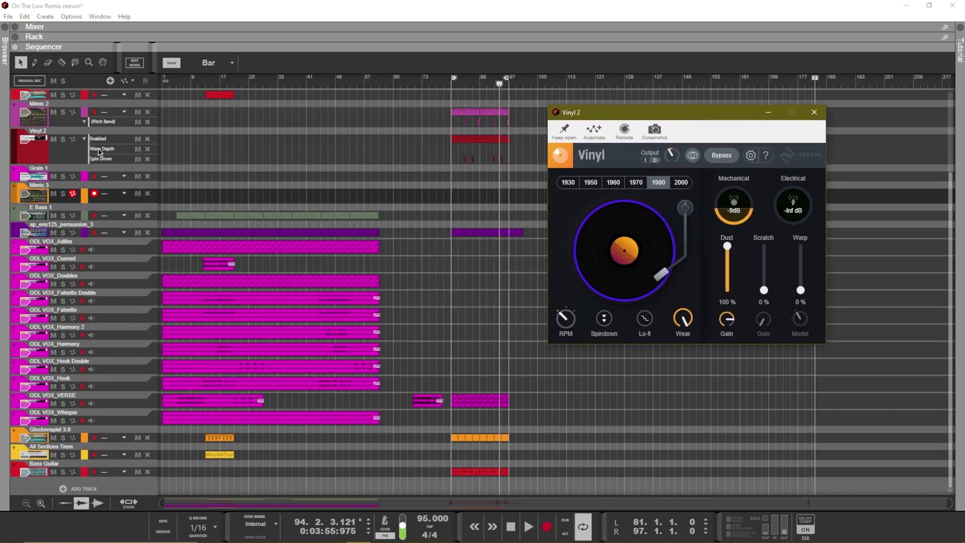
# Step: Draw a Warp Depth automation clip from bar 81 to 98 and ramp it from 0 % up to 98.2 %
pyautogui.moveTo(456, 145); pyautogui.dragTo(511, 150)
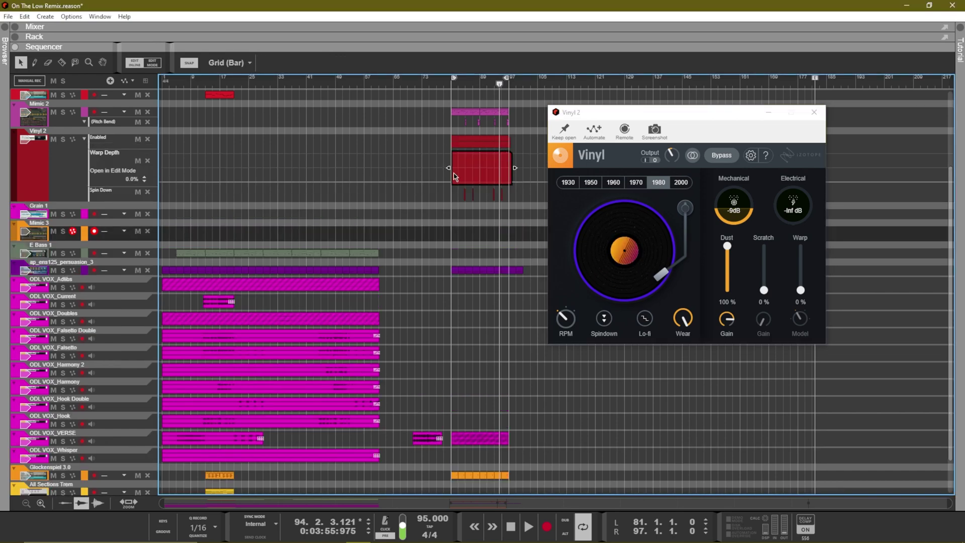
pyautogui.click(454, 177)
pyautogui.click(512, 149)
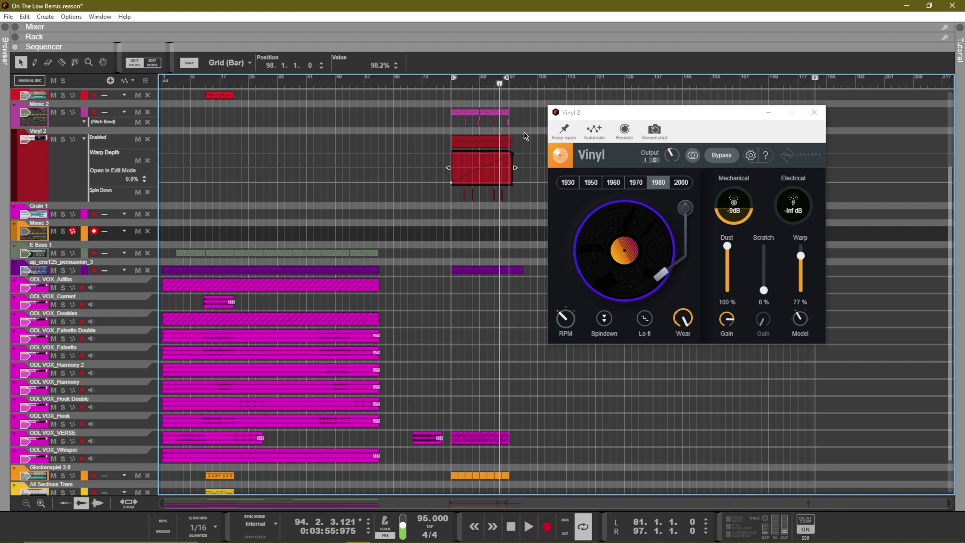
pyautogui.press('Escape')
# Step: Play the loop from bar 81 with the Vinyl window moved aside to check the Warp Depth automation, then stop
pyautogui.press('space')
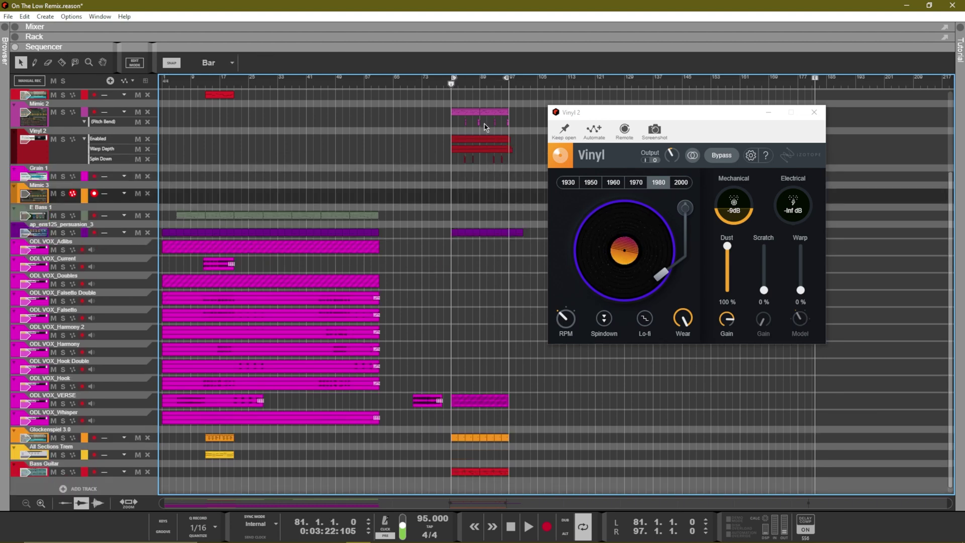
pyautogui.press('space')
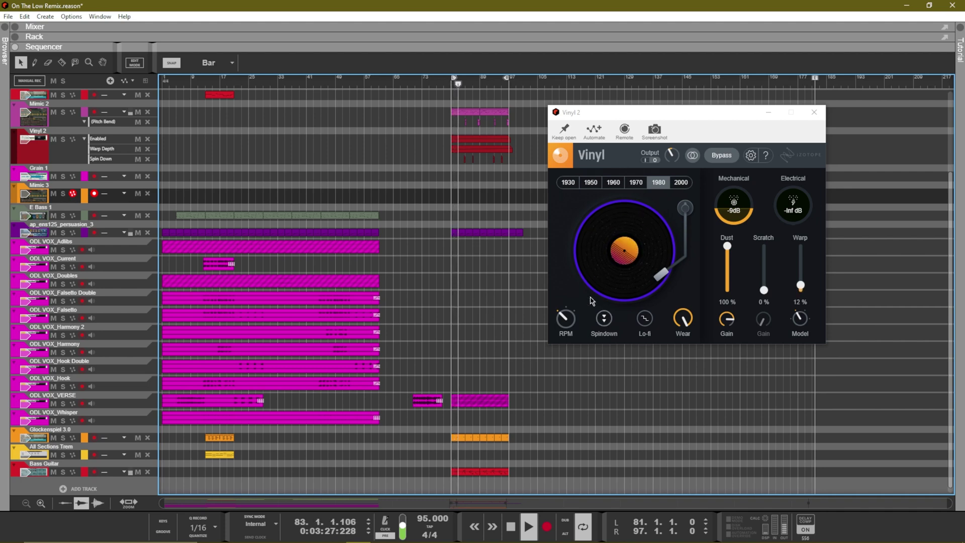
pyautogui.scroll(2, 505, 178)
pyautogui.scroll(1, 509, 182)
pyautogui.moveTo(637, 108); pyautogui.dragTo(296, 95)
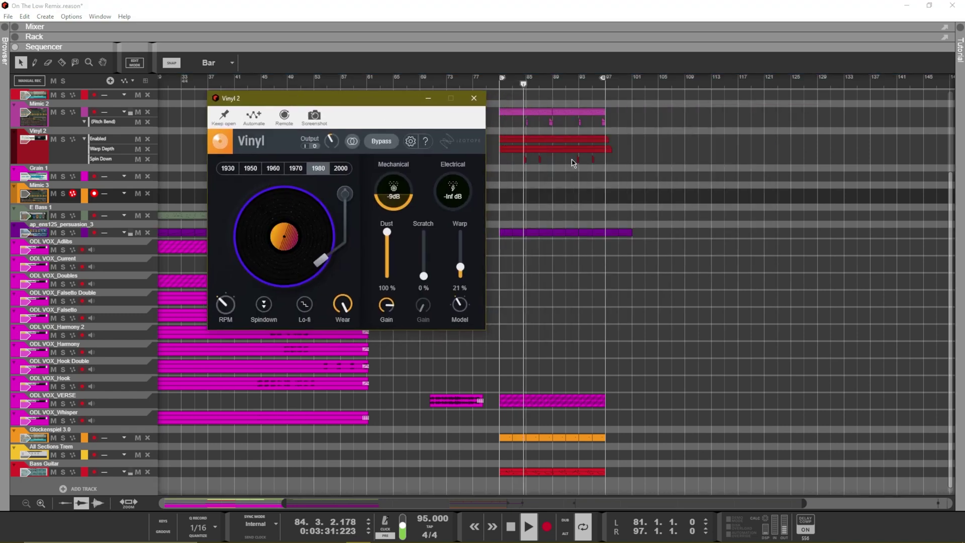
pyautogui.click(597, 168)
pyautogui.scroll(2, 600, 173)
pyautogui.scroll(2, 601, 176)
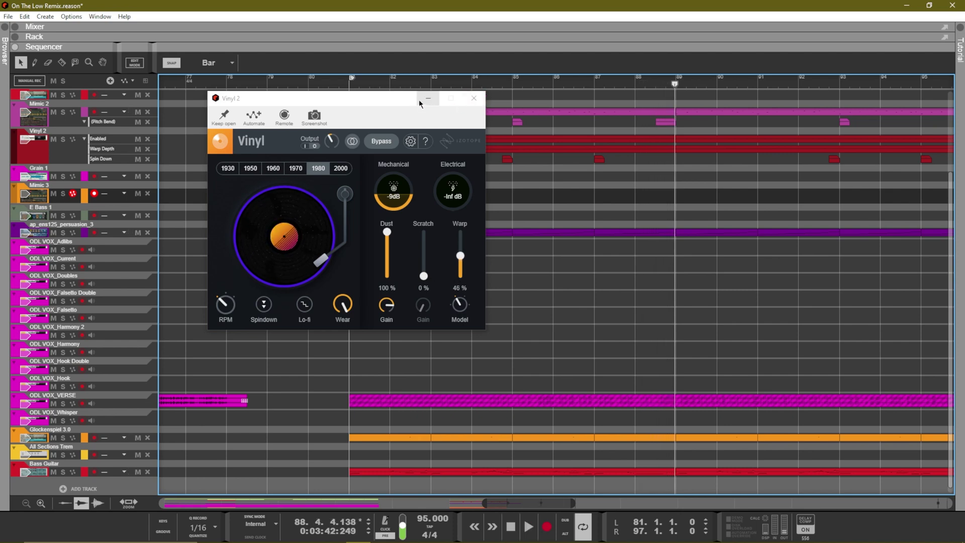
# Step: Uncover the start of the loop, play from bar 82 and switch on Vinyl's Spindown to hear its slowdown effect
pyautogui.moveTo(406, 105); pyautogui.dragTo(298, 96)
pyautogui.click(504, 84)
pyautogui.click(491, 86)
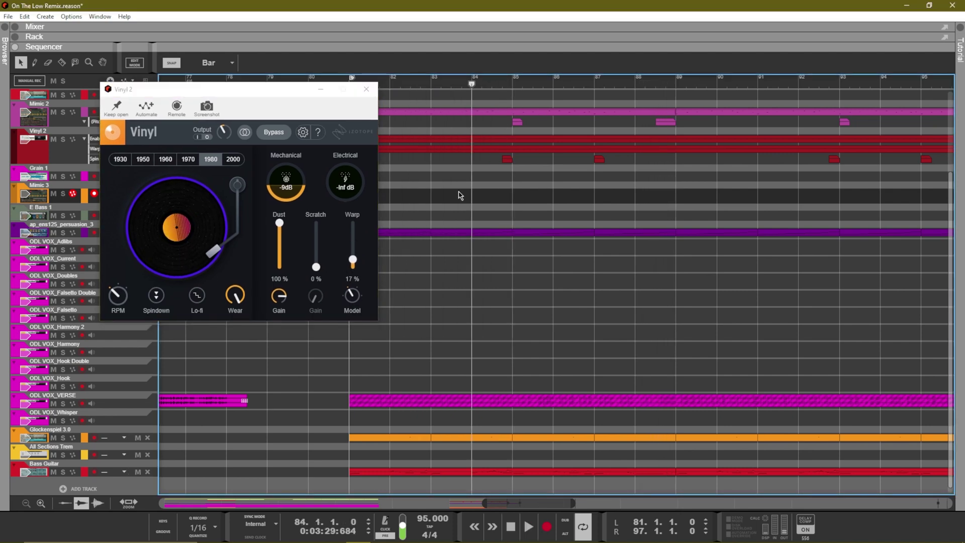
pyautogui.click(390, 81)
pyautogui.click(529, 527)
pyautogui.click(159, 301)
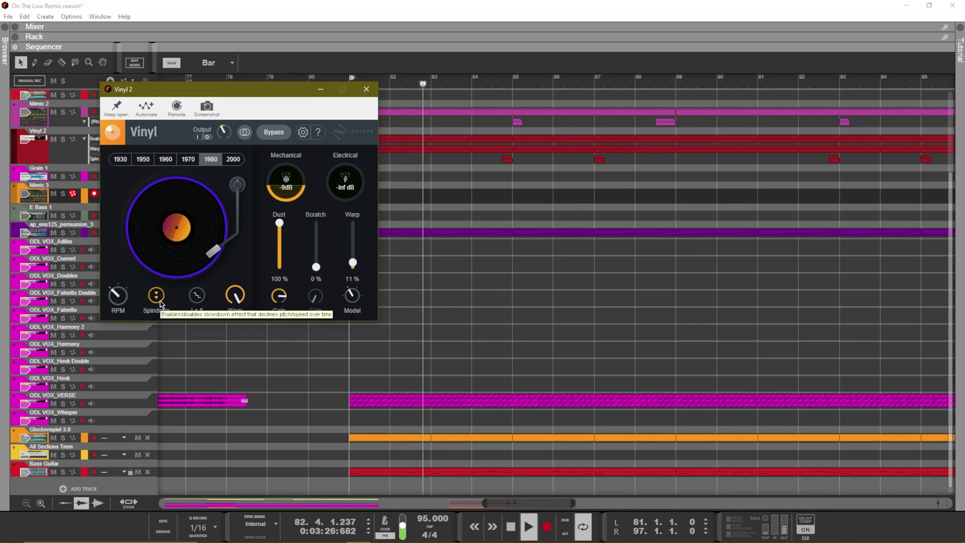
# Step: Play from bar 84 to audition the Spin Down automation, opening the clip at bar 87, then stop playback
pyautogui.press('space')
pyautogui.click(509, 165)
pyautogui.click(508, 161)
pyautogui.click(471, 84)
pyautogui.press('space')
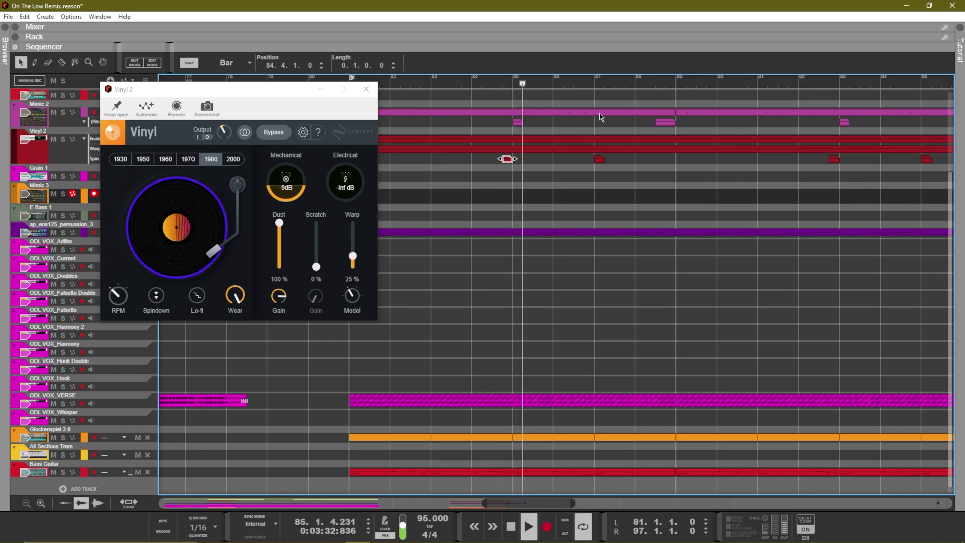
pyautogui.doubleClick(599, 159)
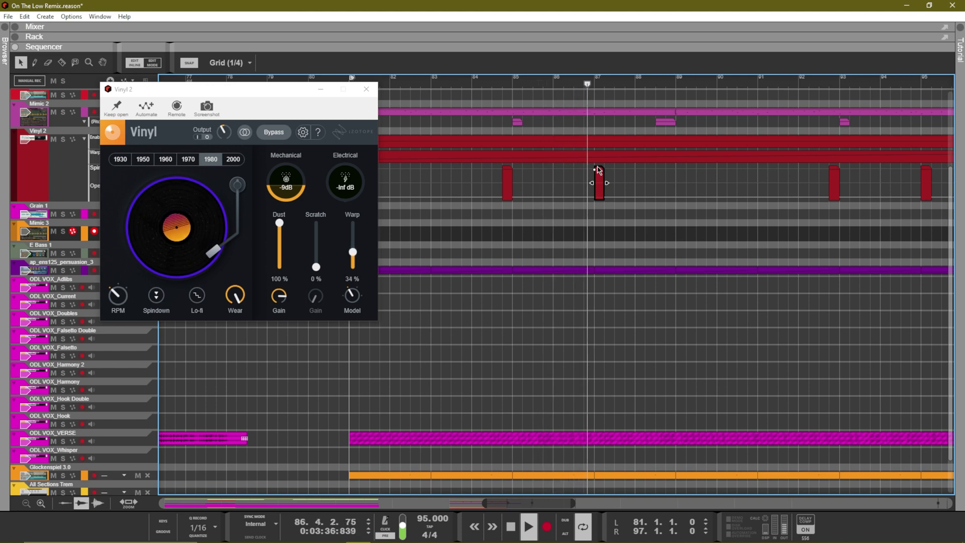
pyautogui.press('space')
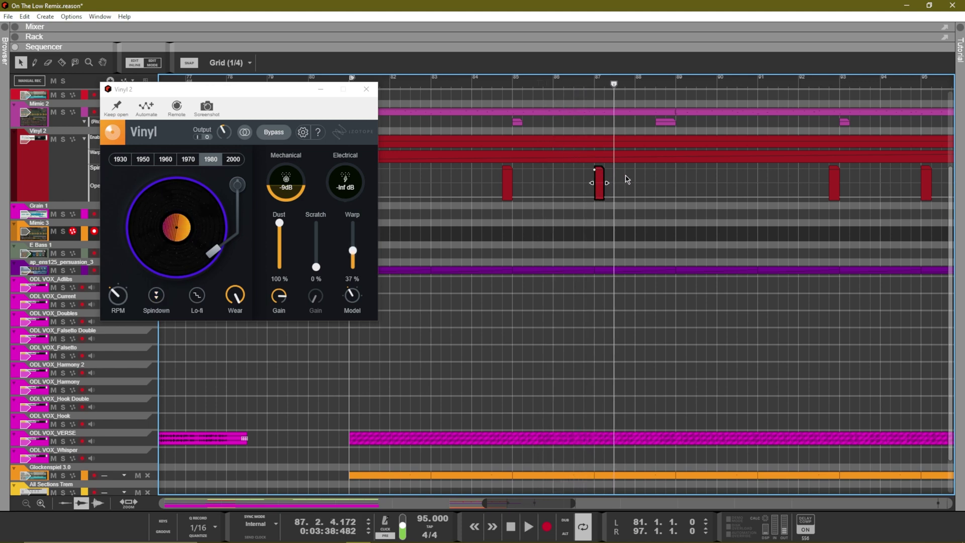
# Step: Place the playhead at bar 85, view Mimic 2's pitch bend control in the rack, and open the Pitch Bend clip at bar 85
pyautogui.scroll(-1, 531, 115)
pyautogui.scroll(-3, 531, 114)
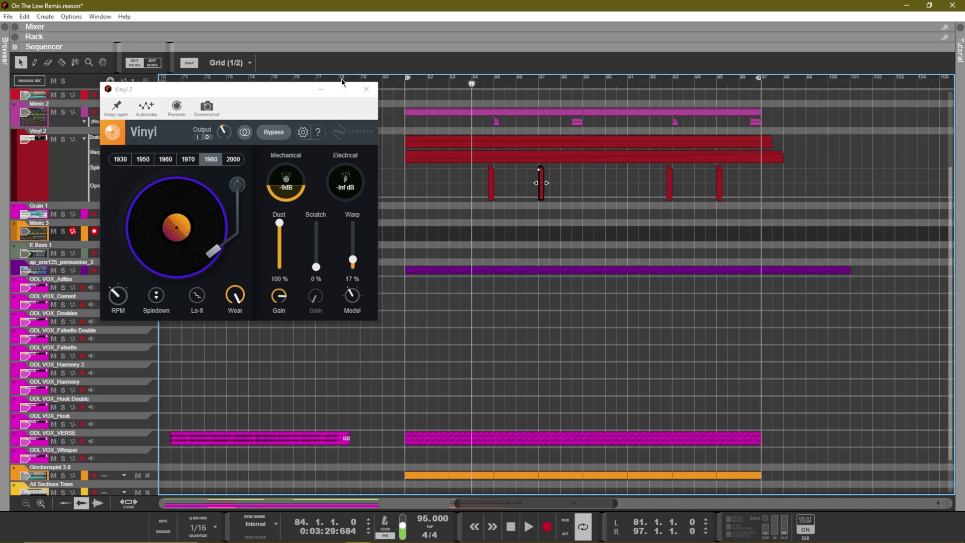
pyautogui.click(486, 85)
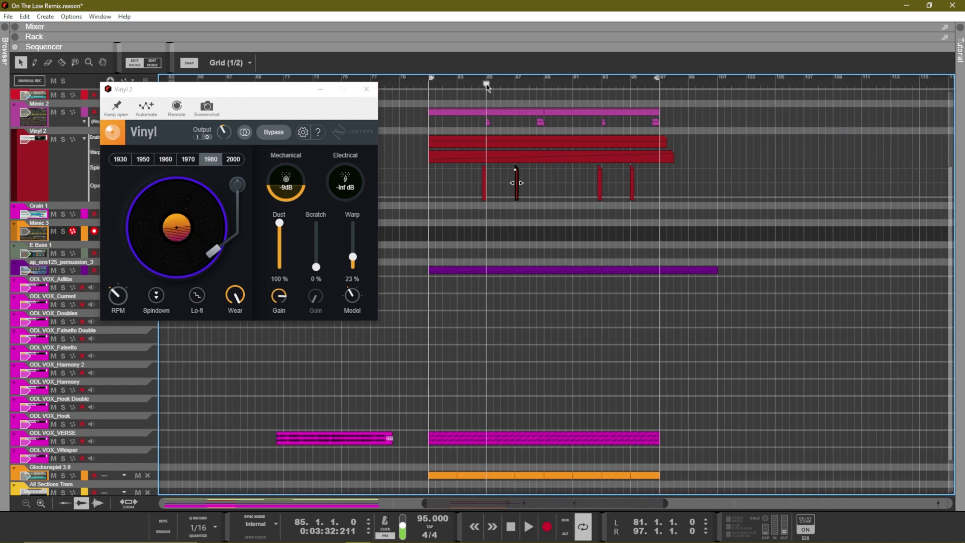
pyautogui.press('F6')
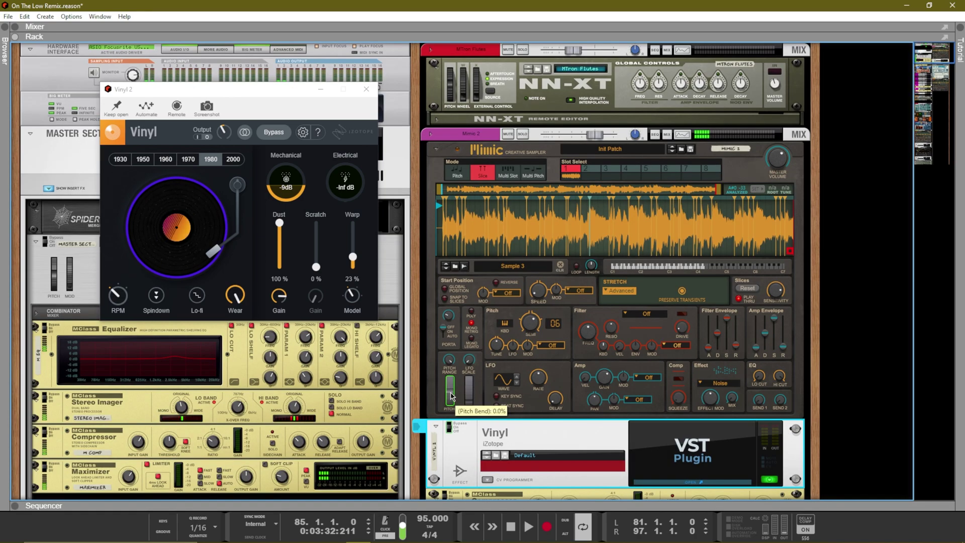
pyautogui.press('F7')
pyautogui.moveTo(490, 126); pyautogui.dragTo(499, 148)
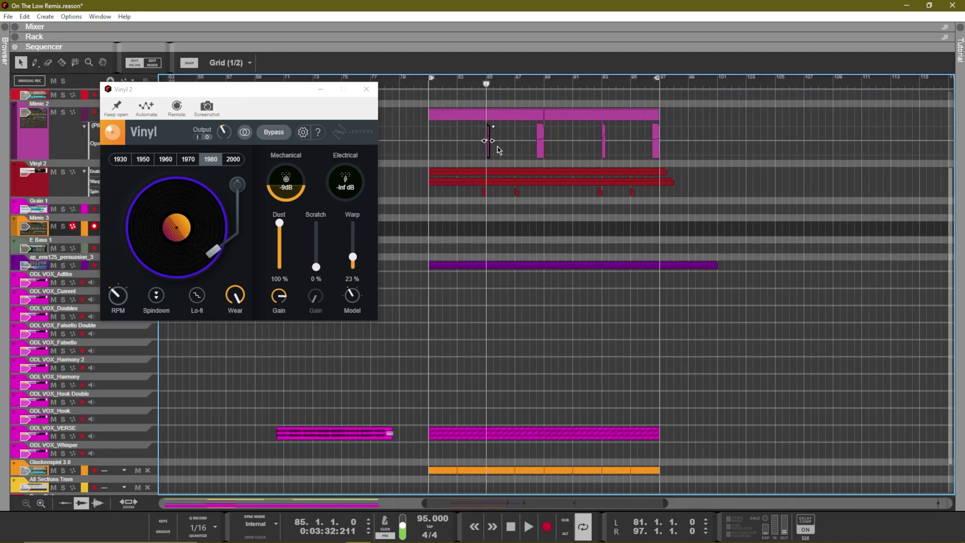
# Step: Play from before bar 85 to audition Mimic 2's Pitch Bend automation, then stop playback
pyautogui.scroll(8, 492, 128)
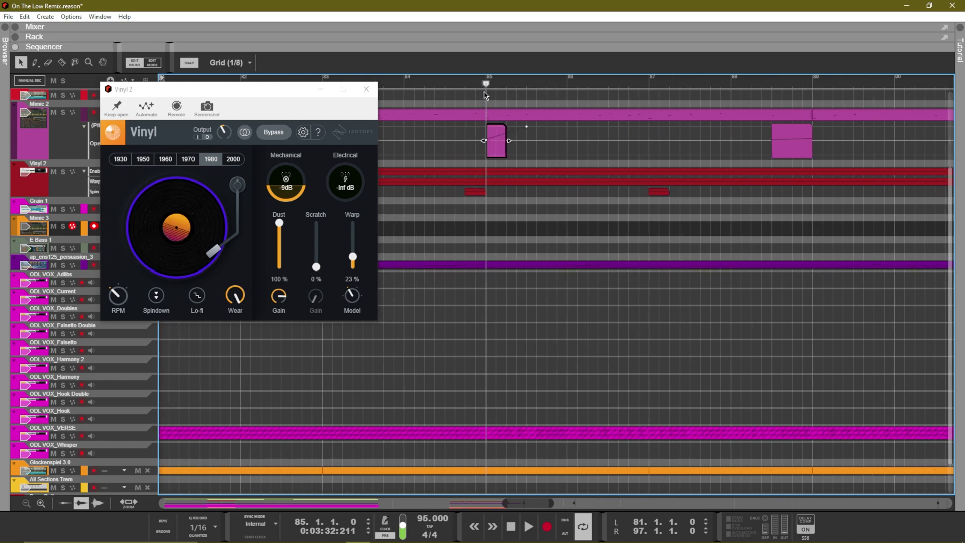
pyautogui.moveTo(487, 88); pyautogui.dragTo(437, 88)
pyautogui.press('space')
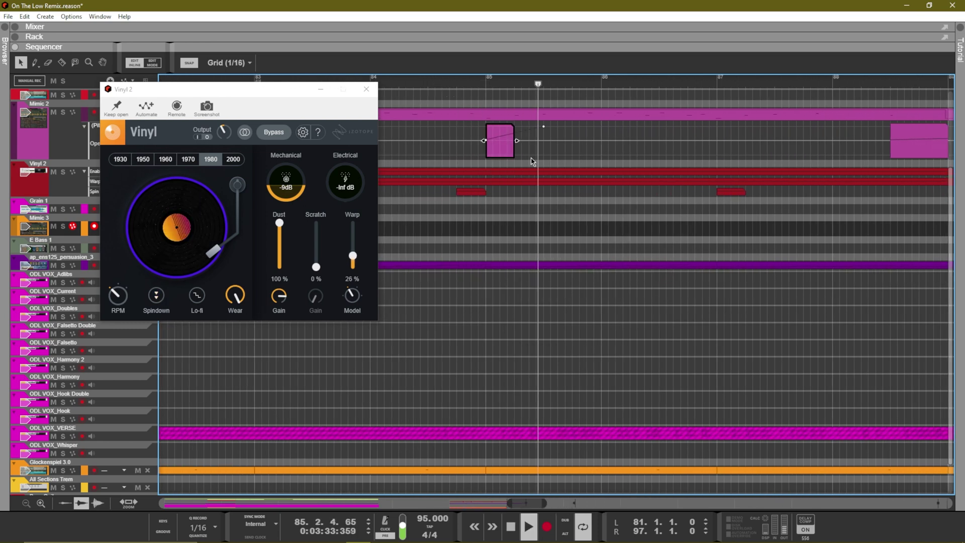
pyautogui.scroll(-1, 533, 175)
pyautogui.scroll(-8, 532, 175)
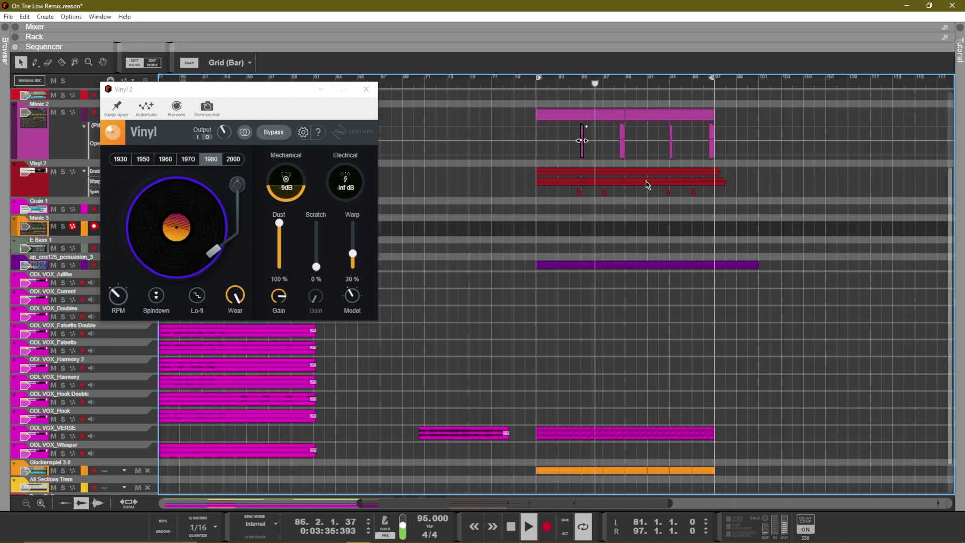
pyautogui.press('space')
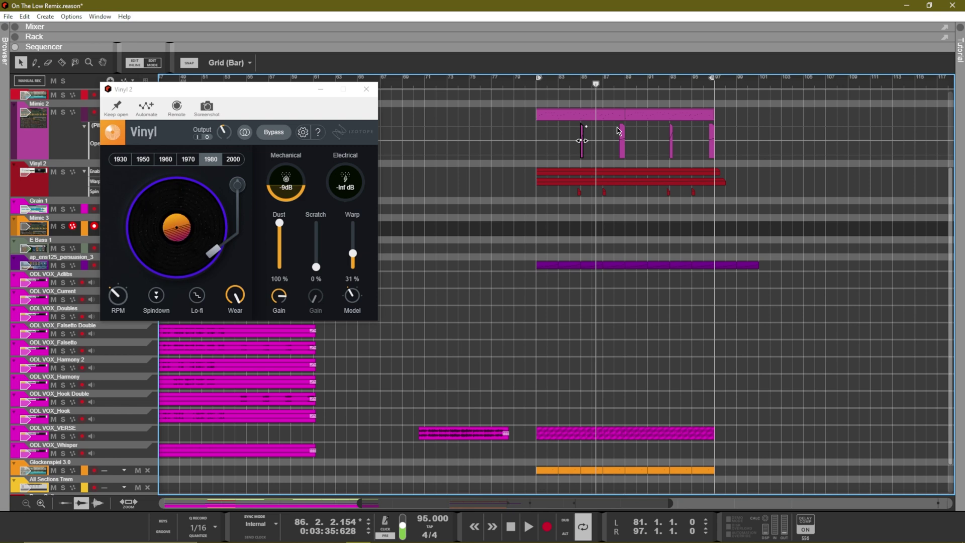
# Step: Select the ODL VOX_VERSE clip at bar 81 and play the loop from its start to hear the vocals over the beat
pyautogui.click(612, 390)
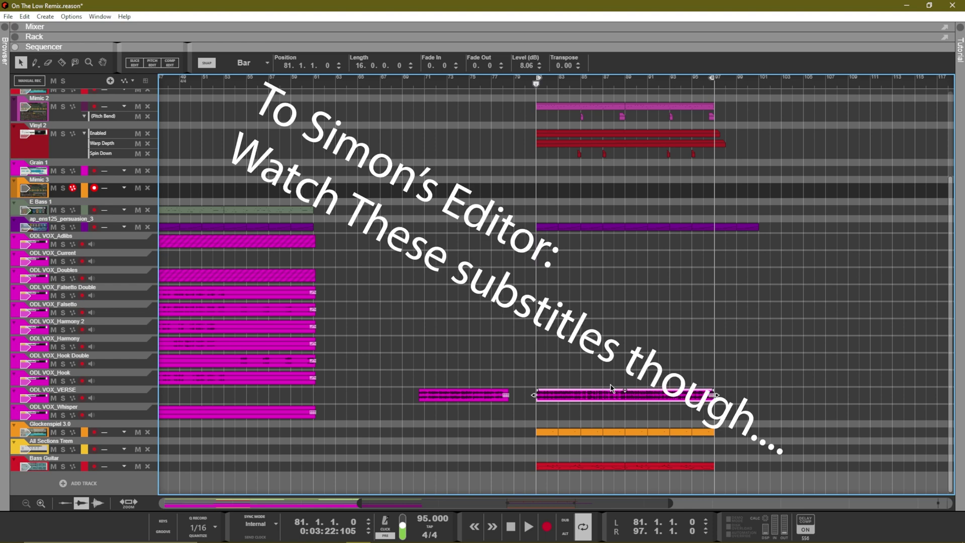
pyautogui.press('space')
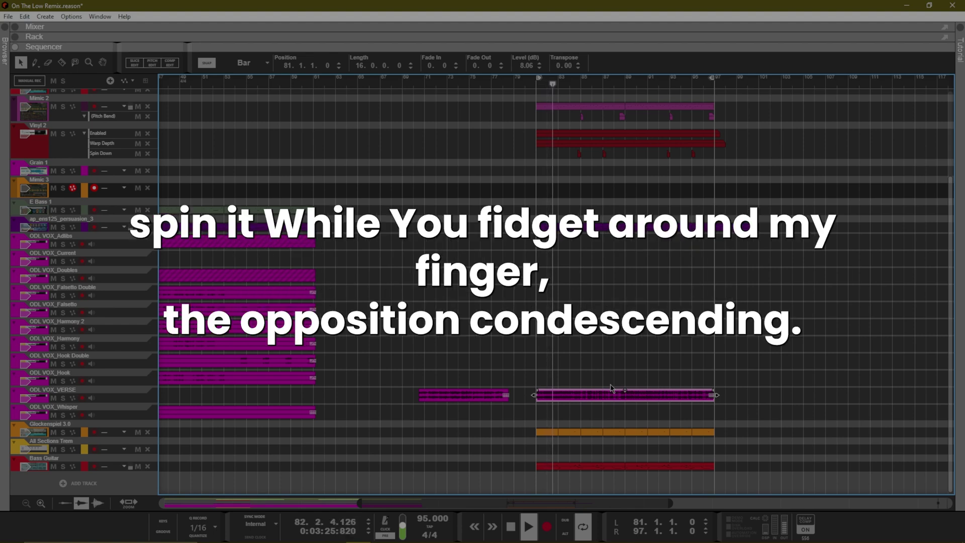
pyautogui.scroll(5, 610, 388)
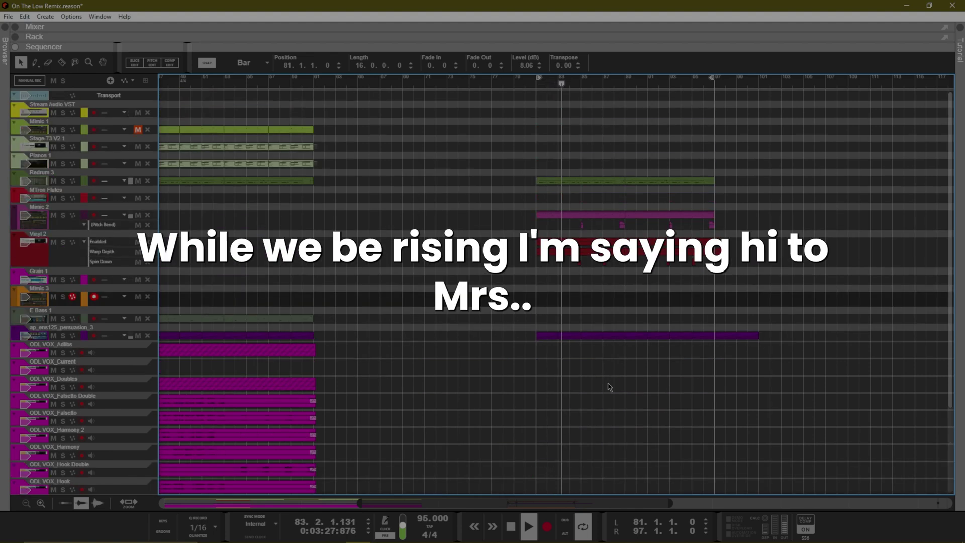
pyautogui.scroll(-5, 595, 388)
# Step: Lower the Bus 1 channel fader to -7.33 dB in the mixer while the loop plays
pyautogui.press('F5')
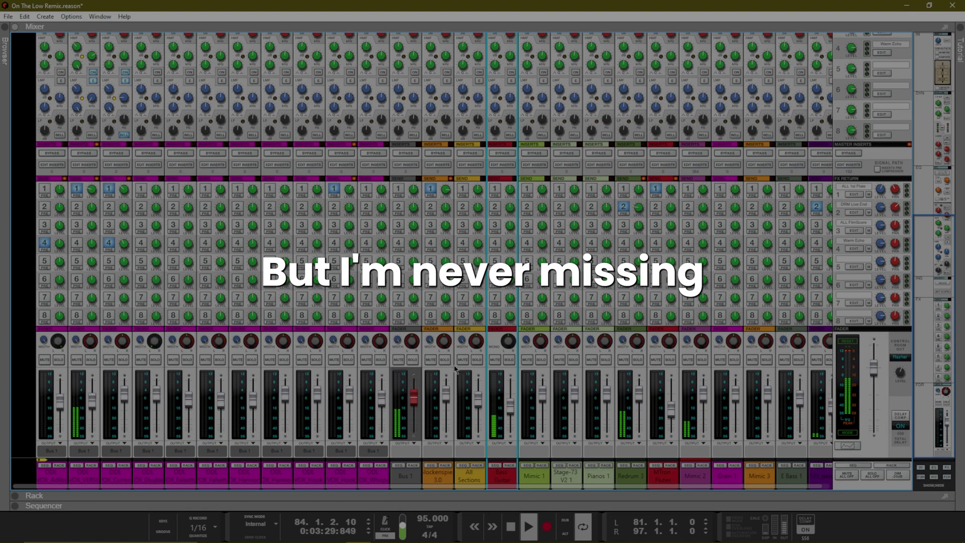
pyautogui.click(414, 399)
pyautogui.moveTo(415, 397); pyautogui.dragTo(414, 404)
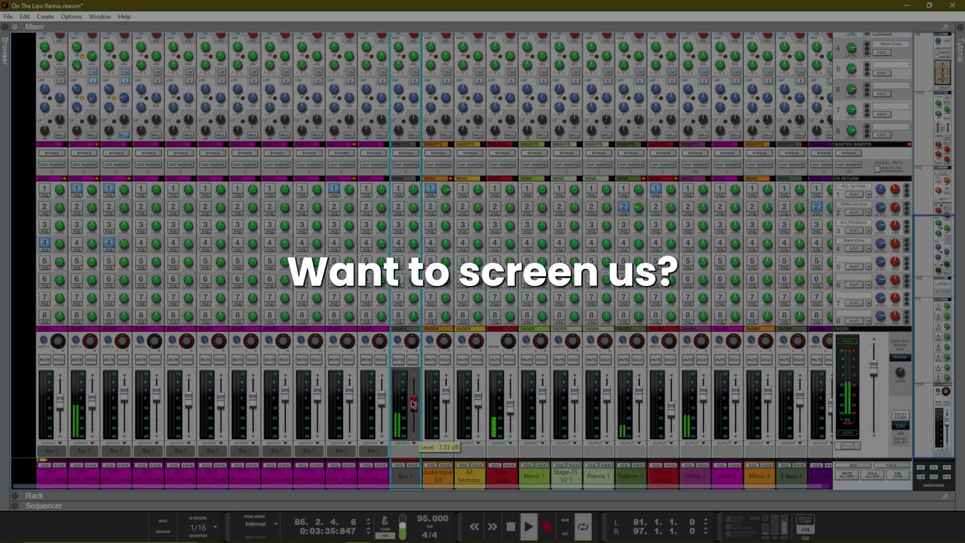